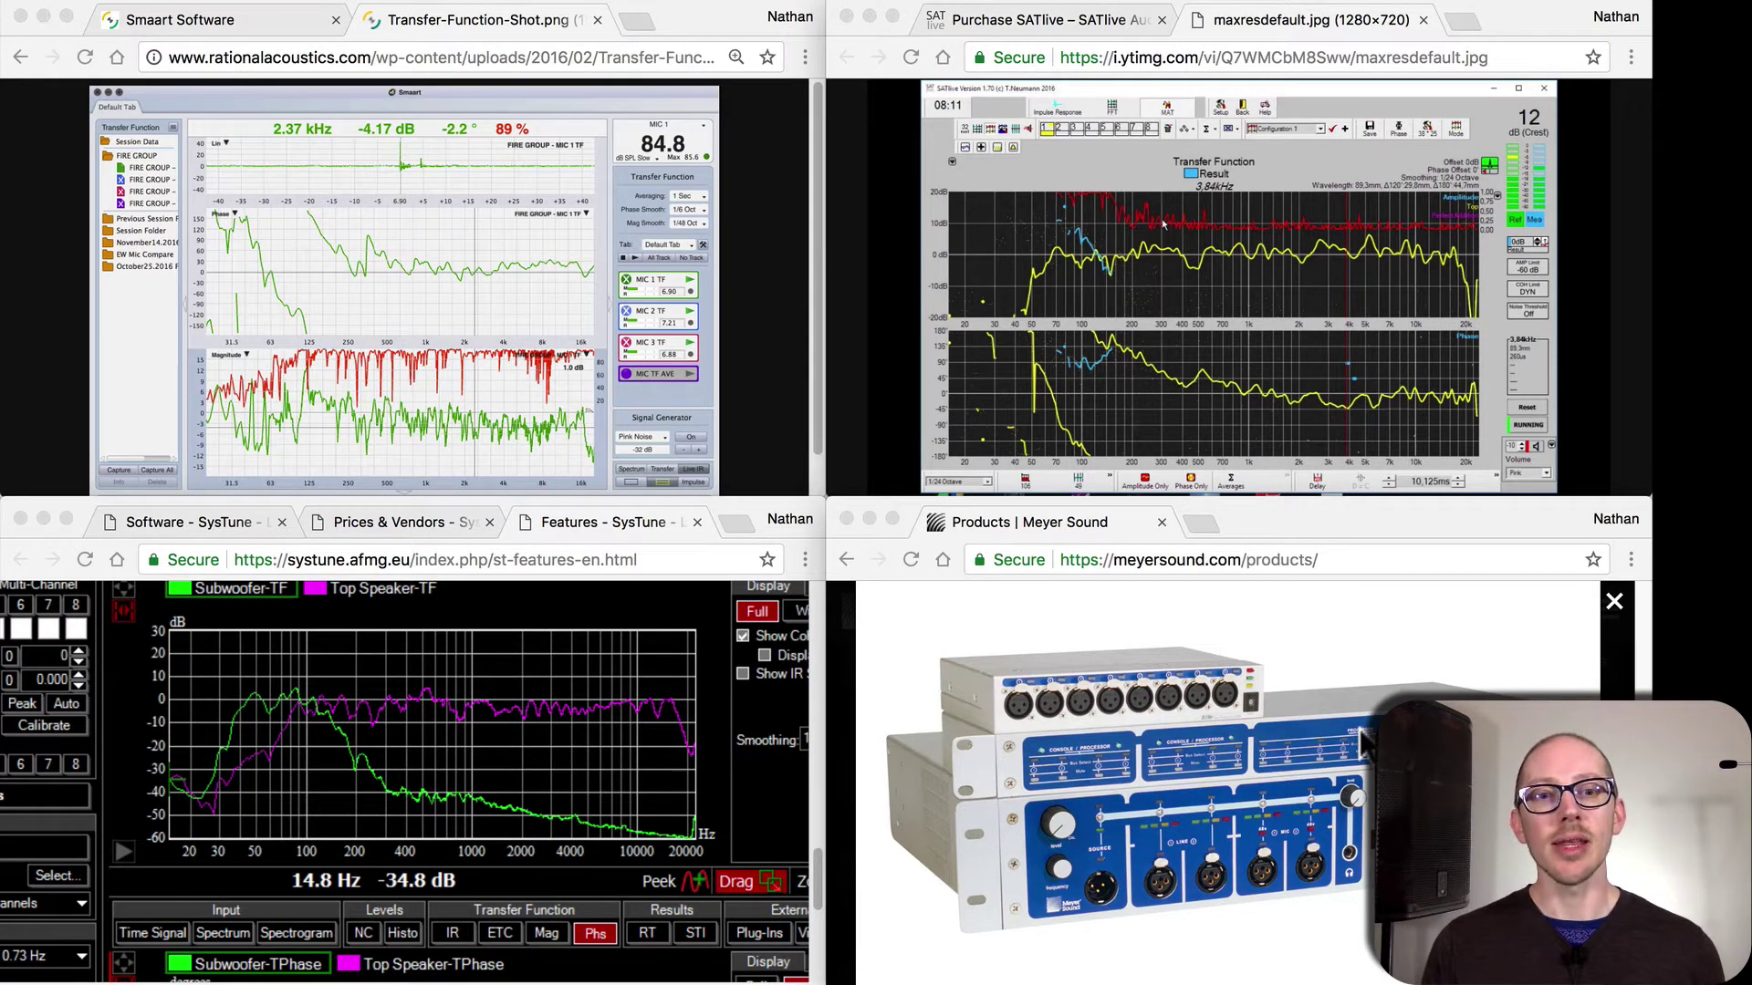
Focus the Meyer, SATlive and Smaart windows, then switch to the 'Master Your Craft' e-book.
{"action": "left_click", "coordinate": [1363, 743]}
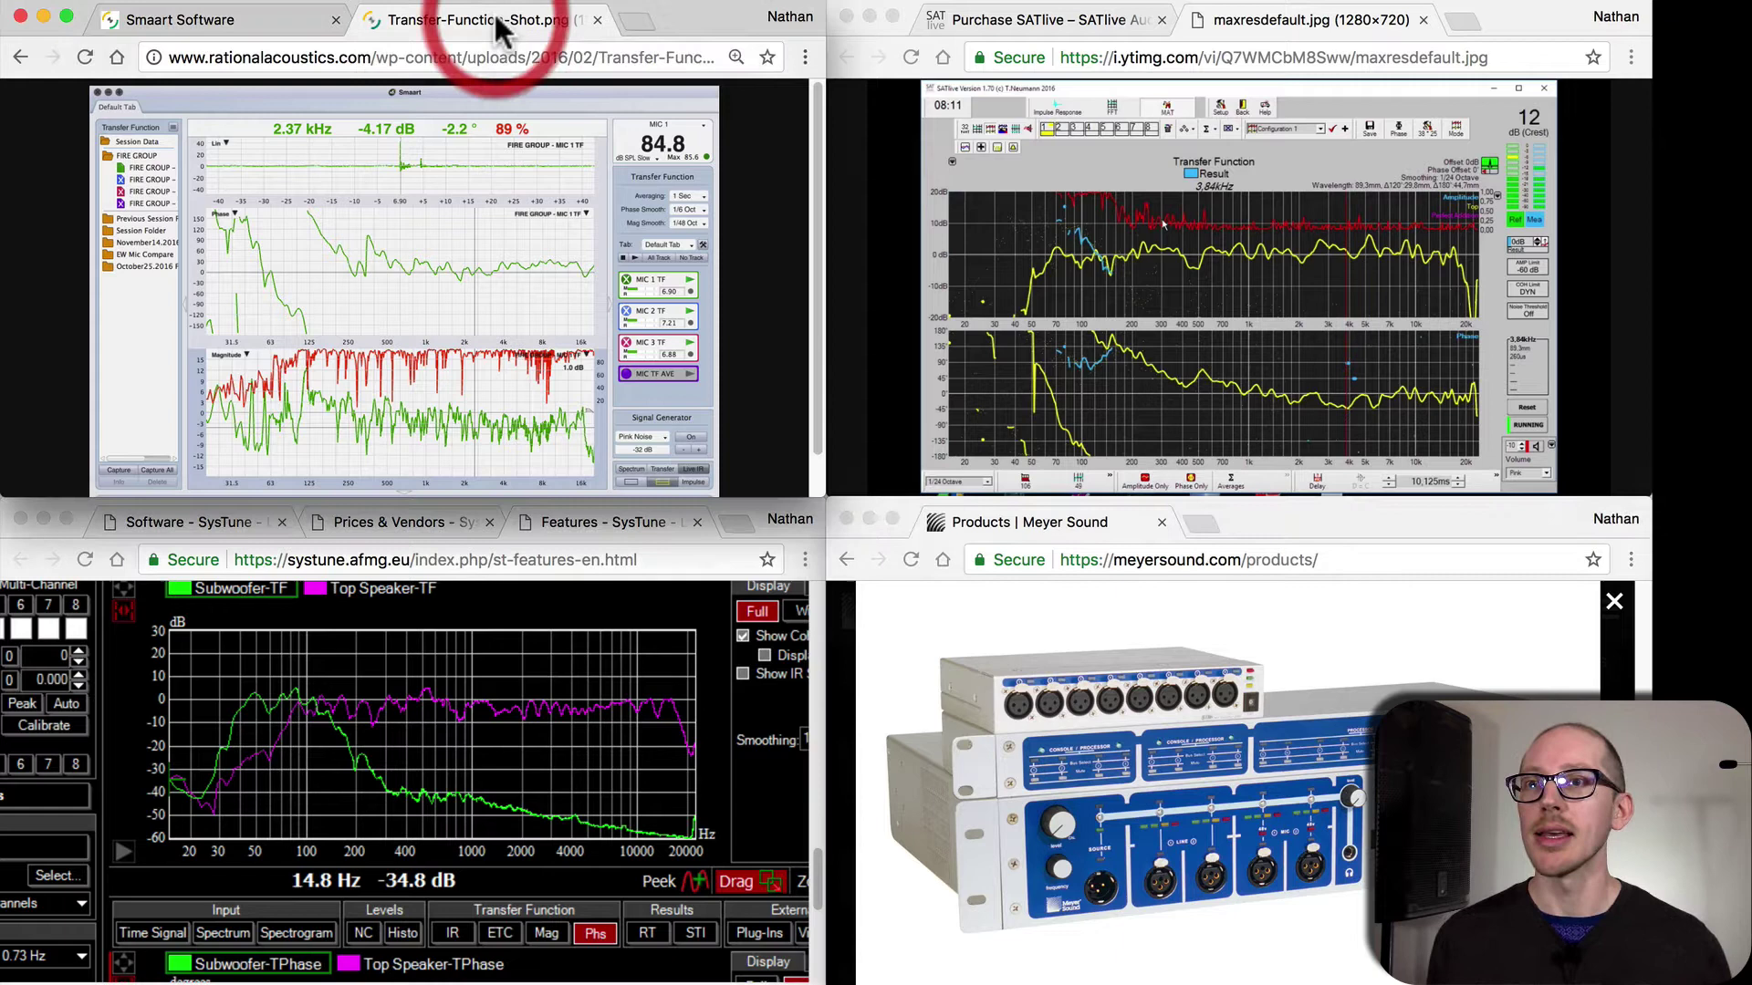
{"action": "left_click", "coordinate": [1326, 21]}
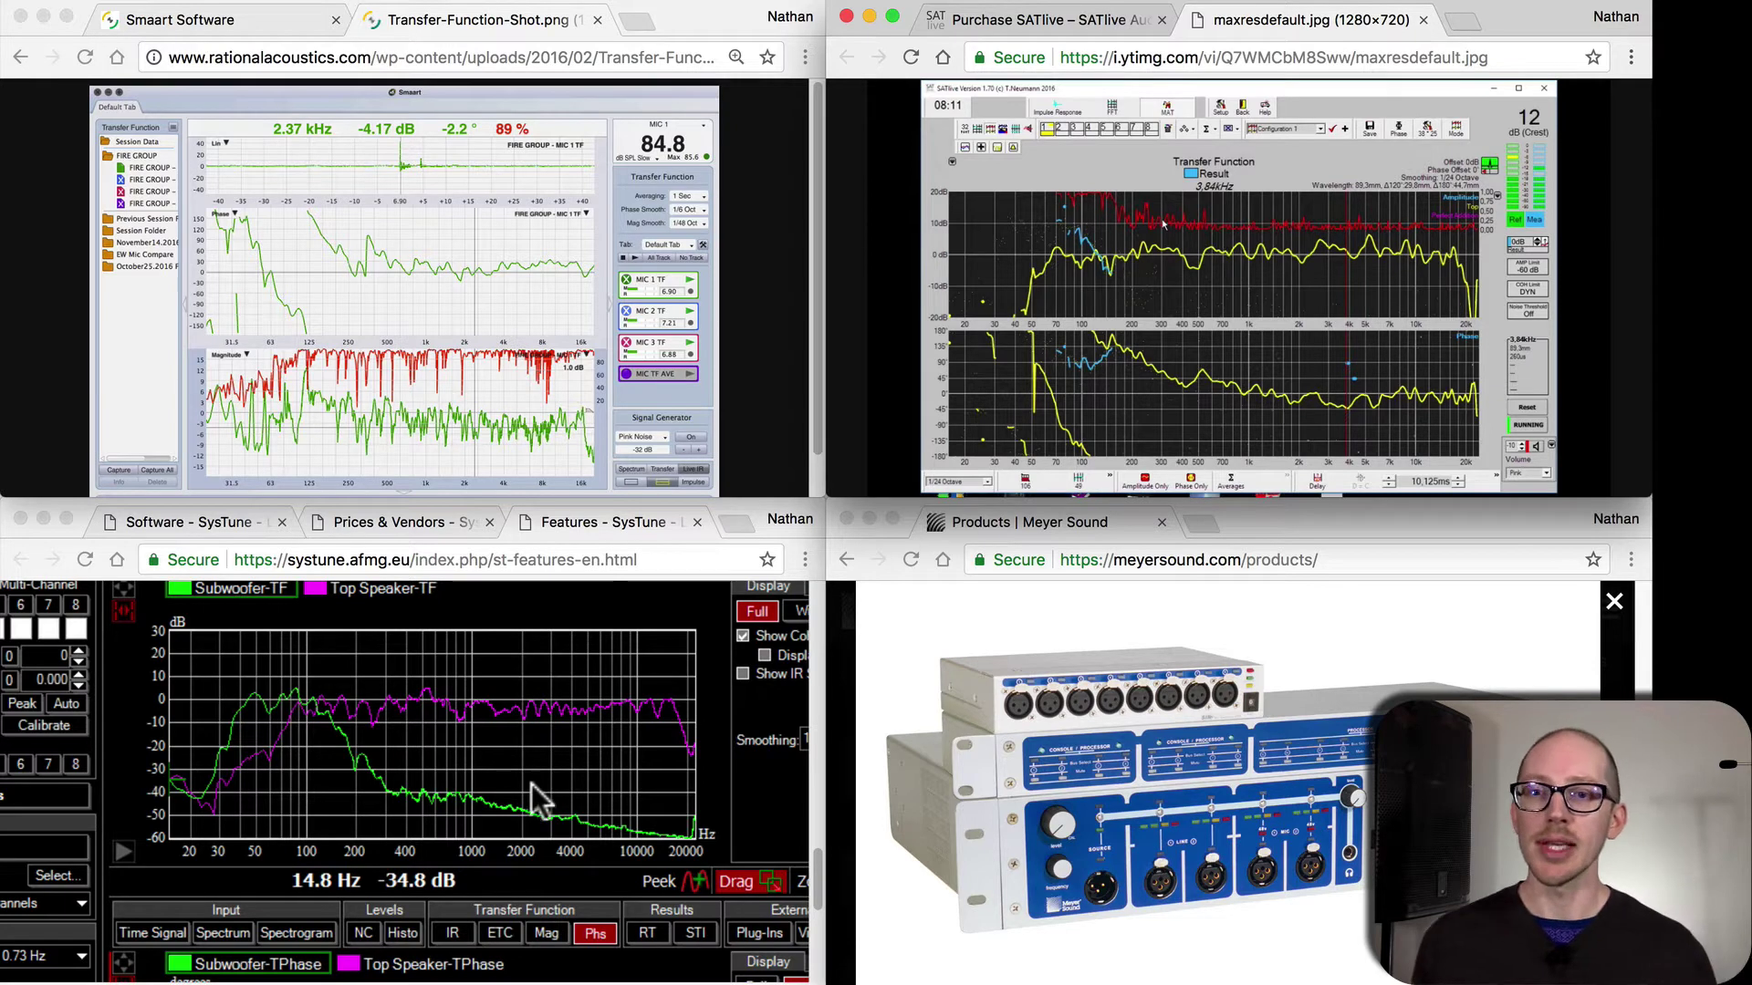
{"action": "left_click", "coordinate": [491, 23]}
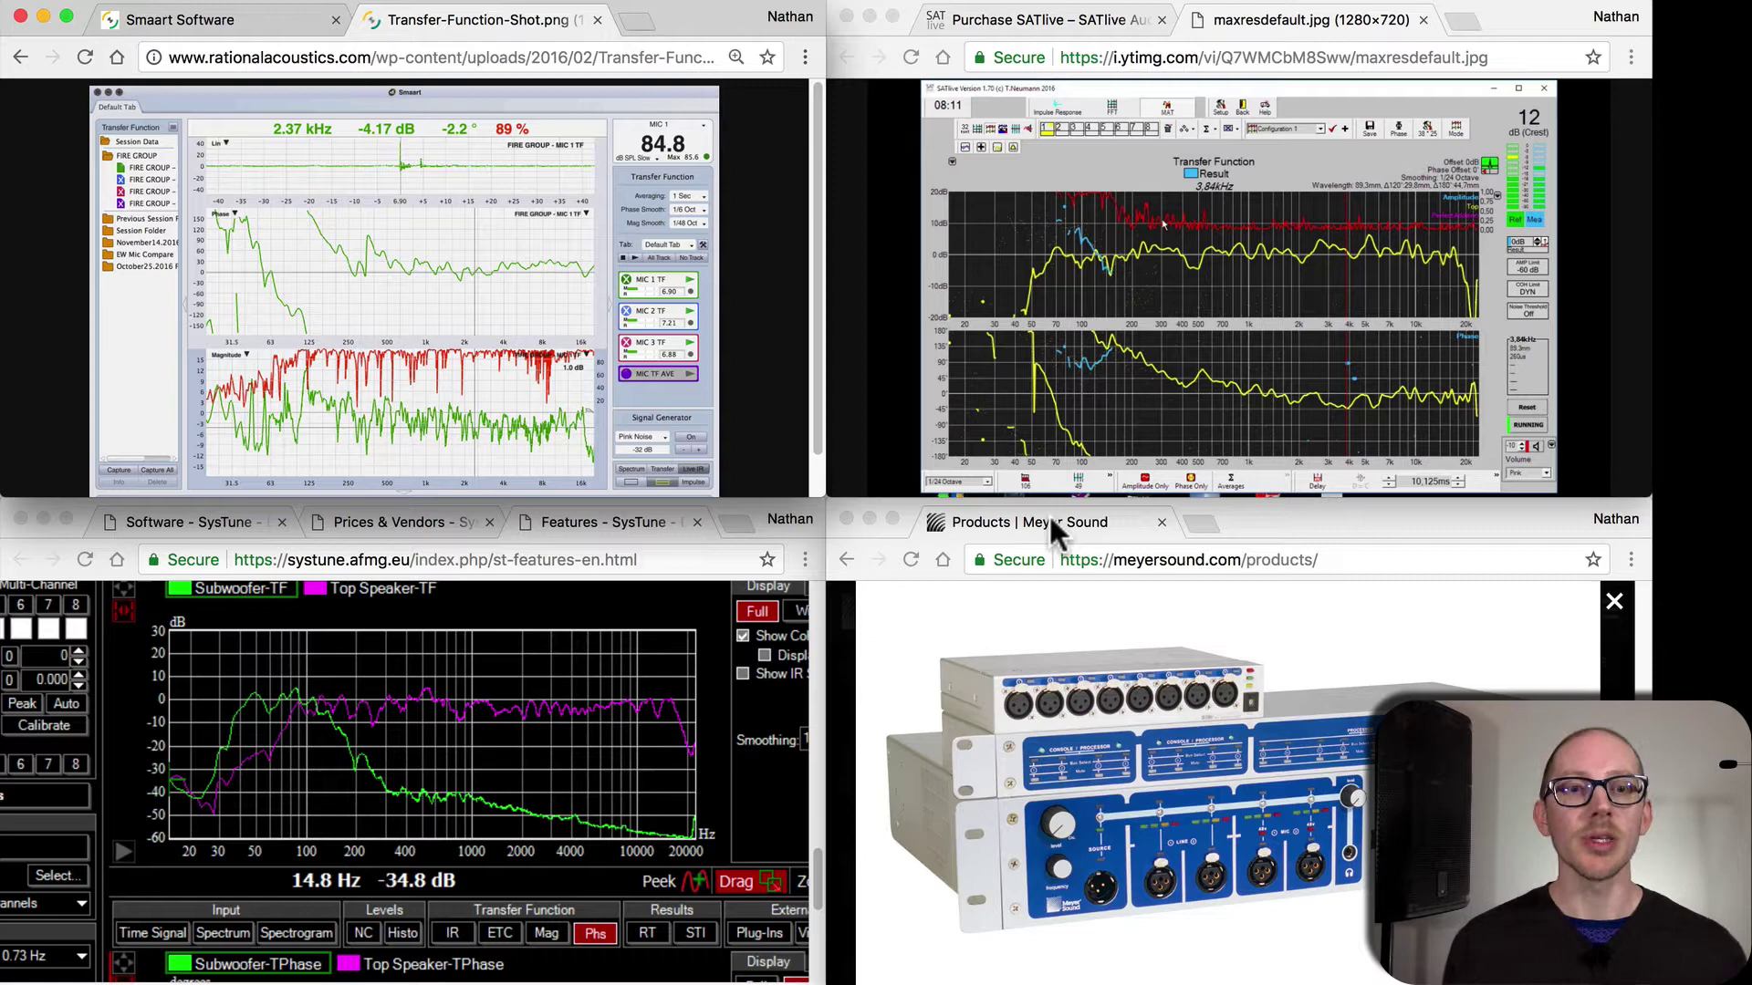
{"action": "key", "text": "super+Tab"}
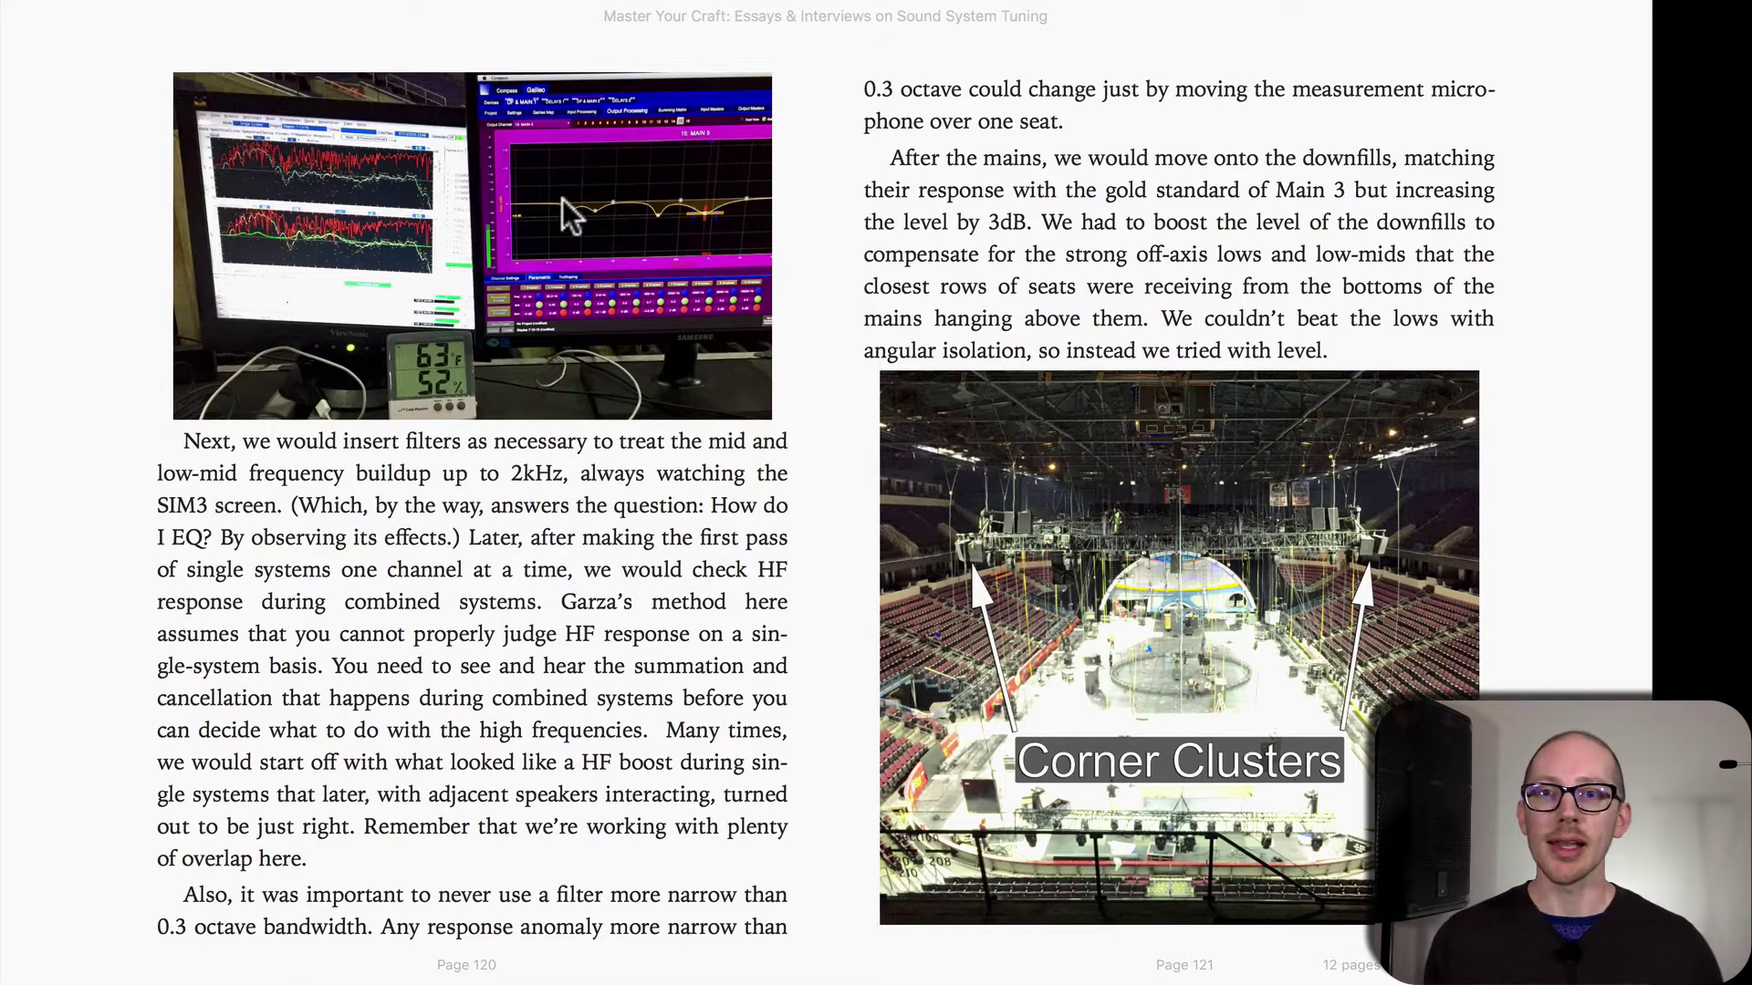
Enlarge page 120's photo of the SIM3 traces and Galileo's Main 5 EQ curve.
{"action": "left_click", "coordinate": [816, 16]}
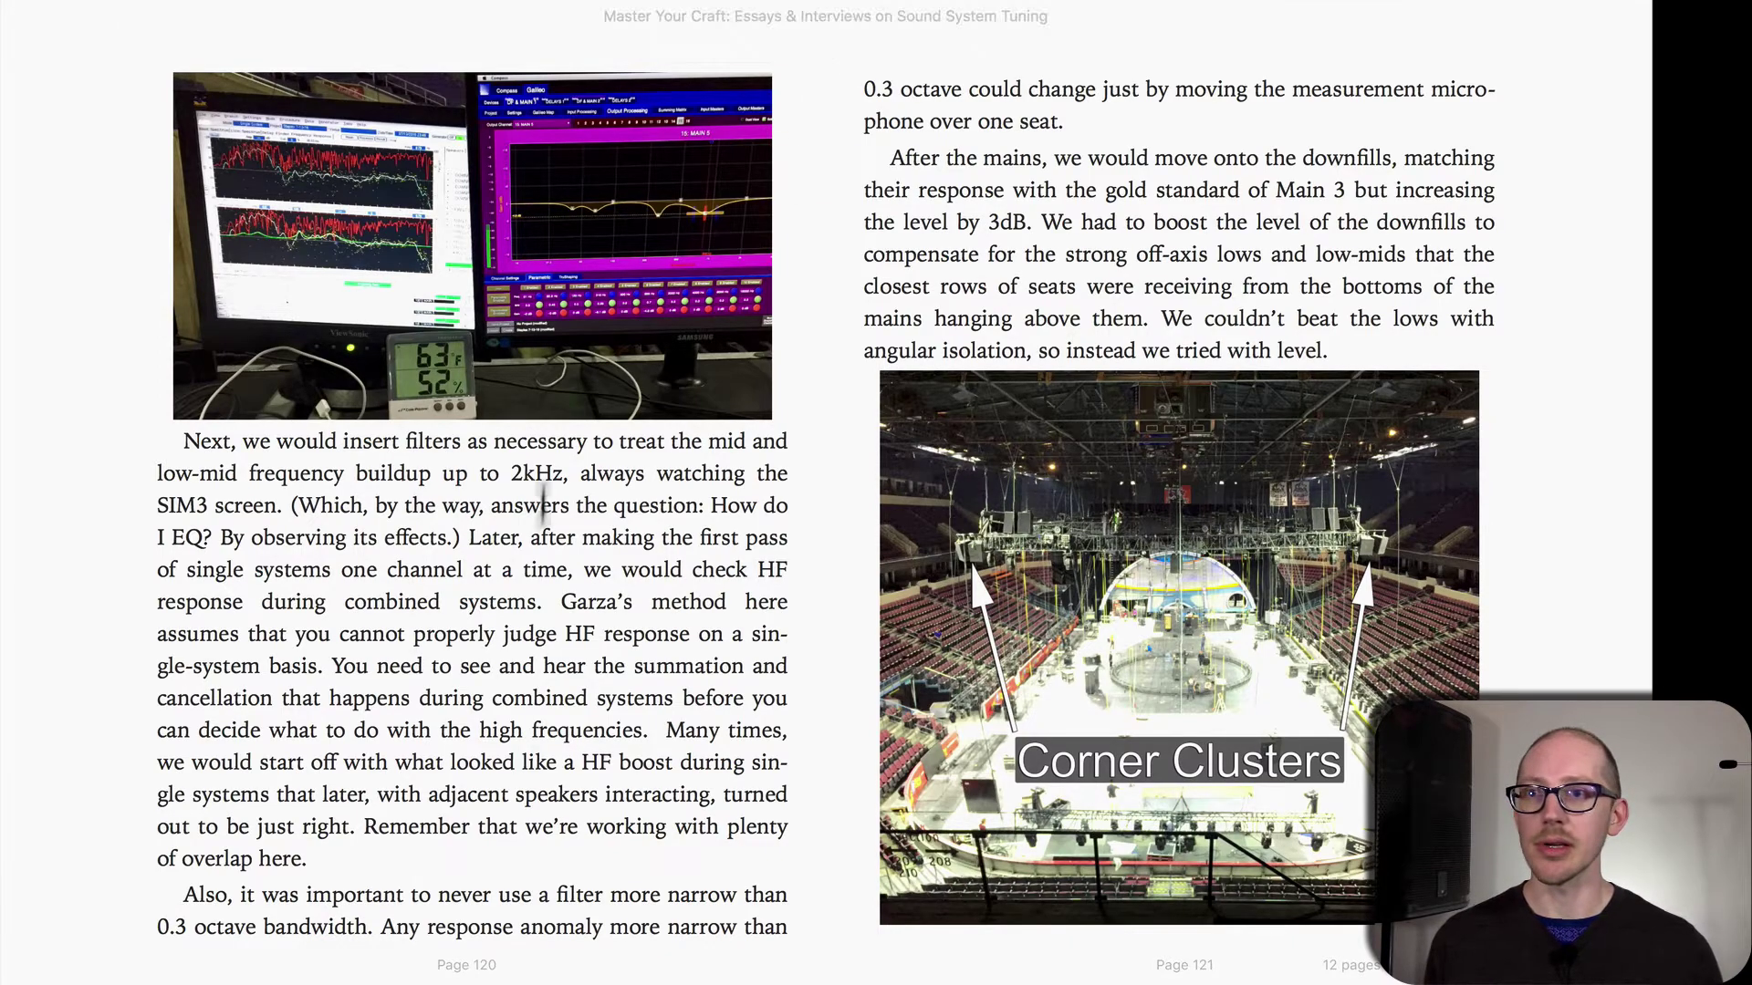
{"action": "scroll", "coordinate": [796, 634], "scroll_direction": "up", "scroll_amount": 5}
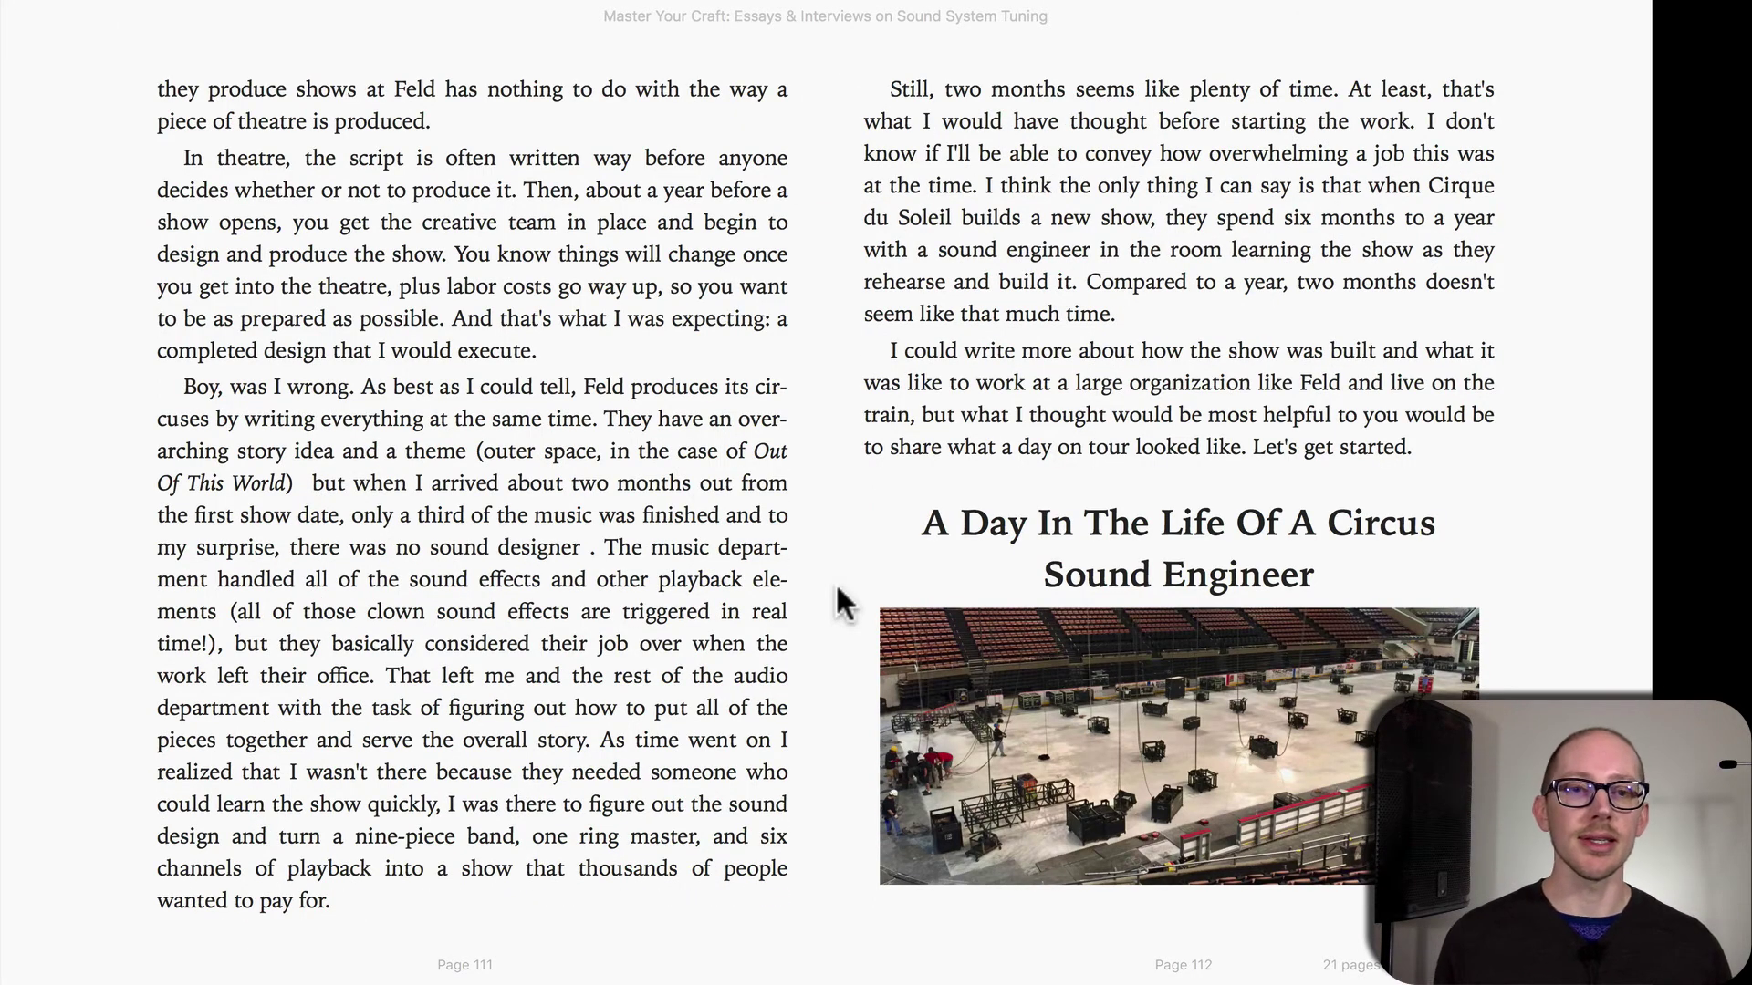
{"action": "scroll", "coordinate": [842, 603], "scroll_direction": "down", "scroll_amount": 1}
{"action": "scroll", "coordinate": [842, 602], "scroll_direction": "down", "scroll_amount": 1}
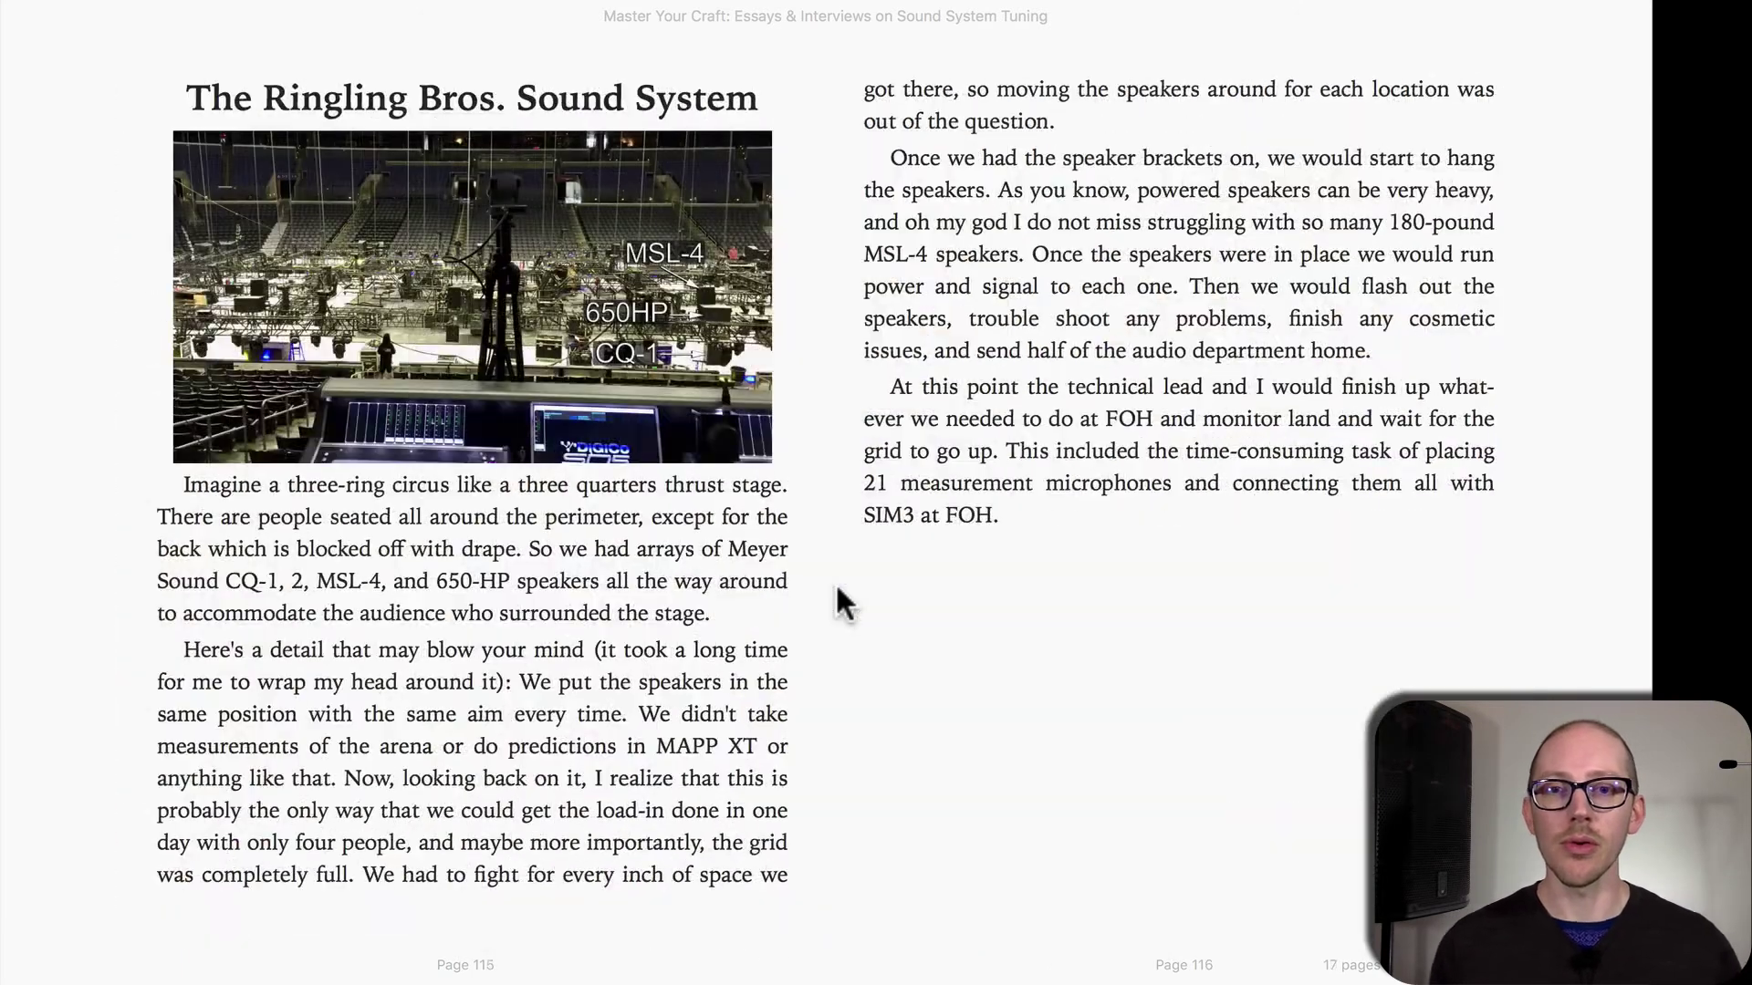
{"action": "scroll", "coordinate": [842, 602], "scroll_direction": "down", "scroll_amount": 1}
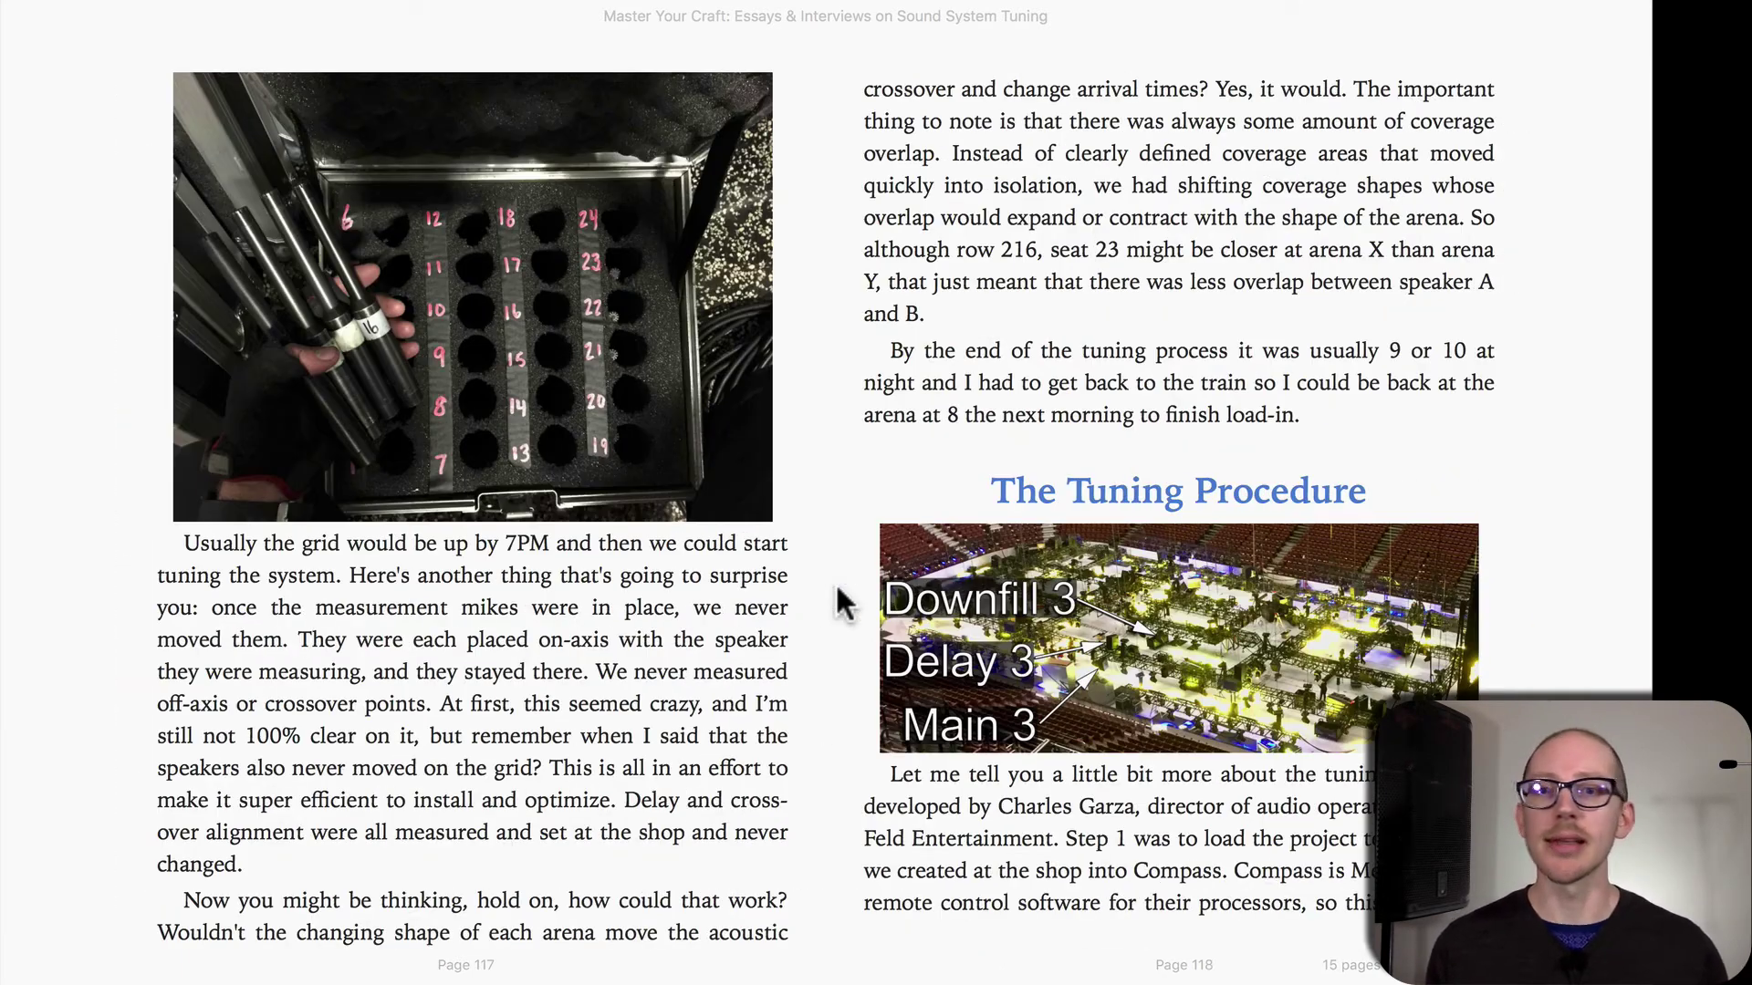
{"action": "scroll", "coordinate": [841, 603], "scroll_direction": "down", "scroll_amount": 1}
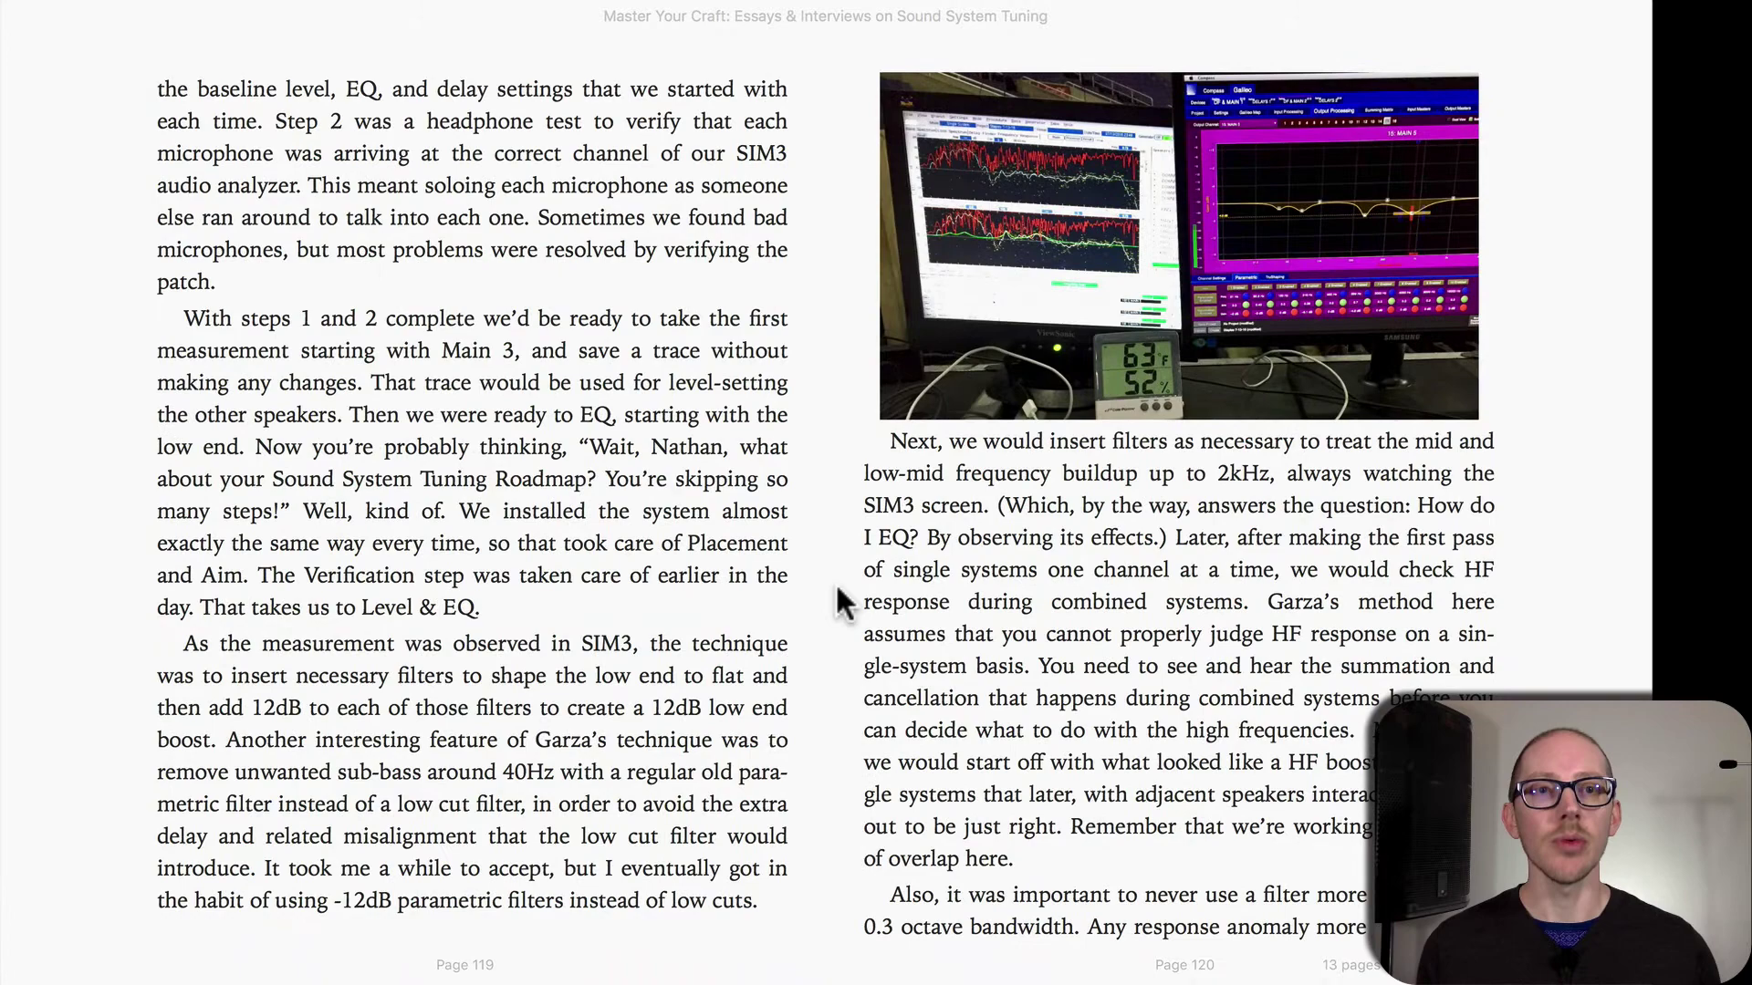
{"action": "scroll", "coordinate": [841, 602], "scroll_direction": "down", "scroll_amount": 1}
{"action": "scroll", "coordinate": [842, 602], "scroll_direction": "up", "scroll_amount": 1}
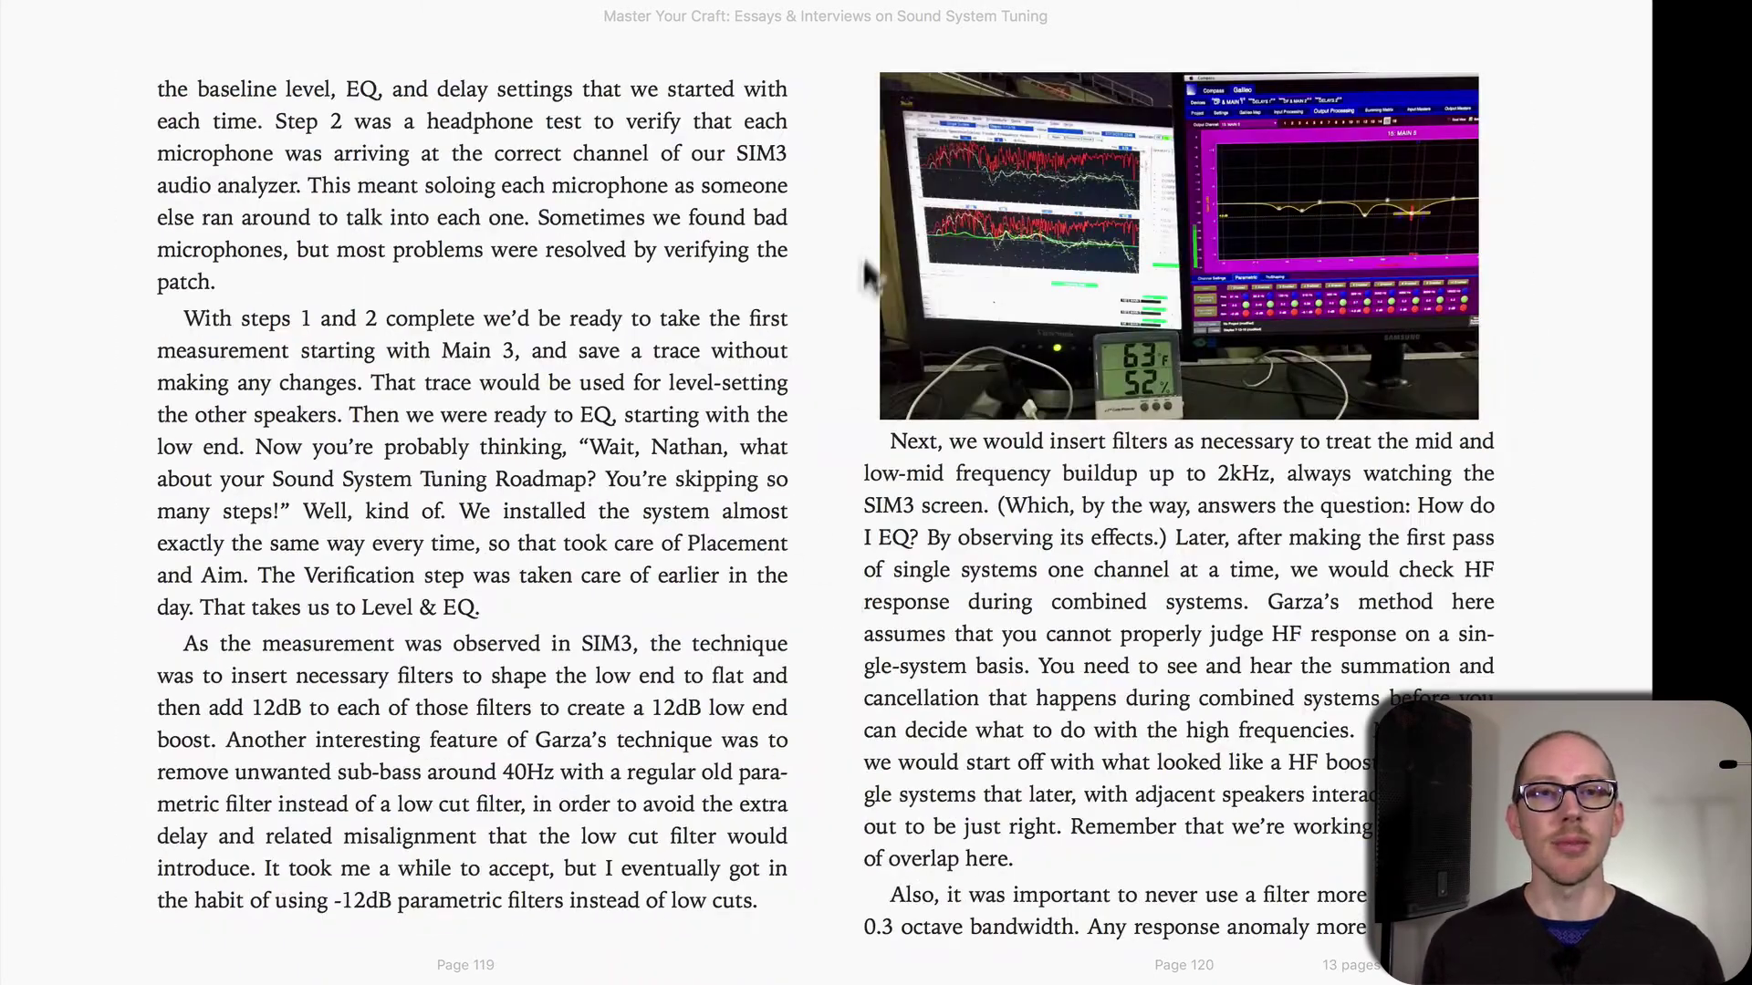
{"action": "double_click", "coordinate": [1221, 281]}
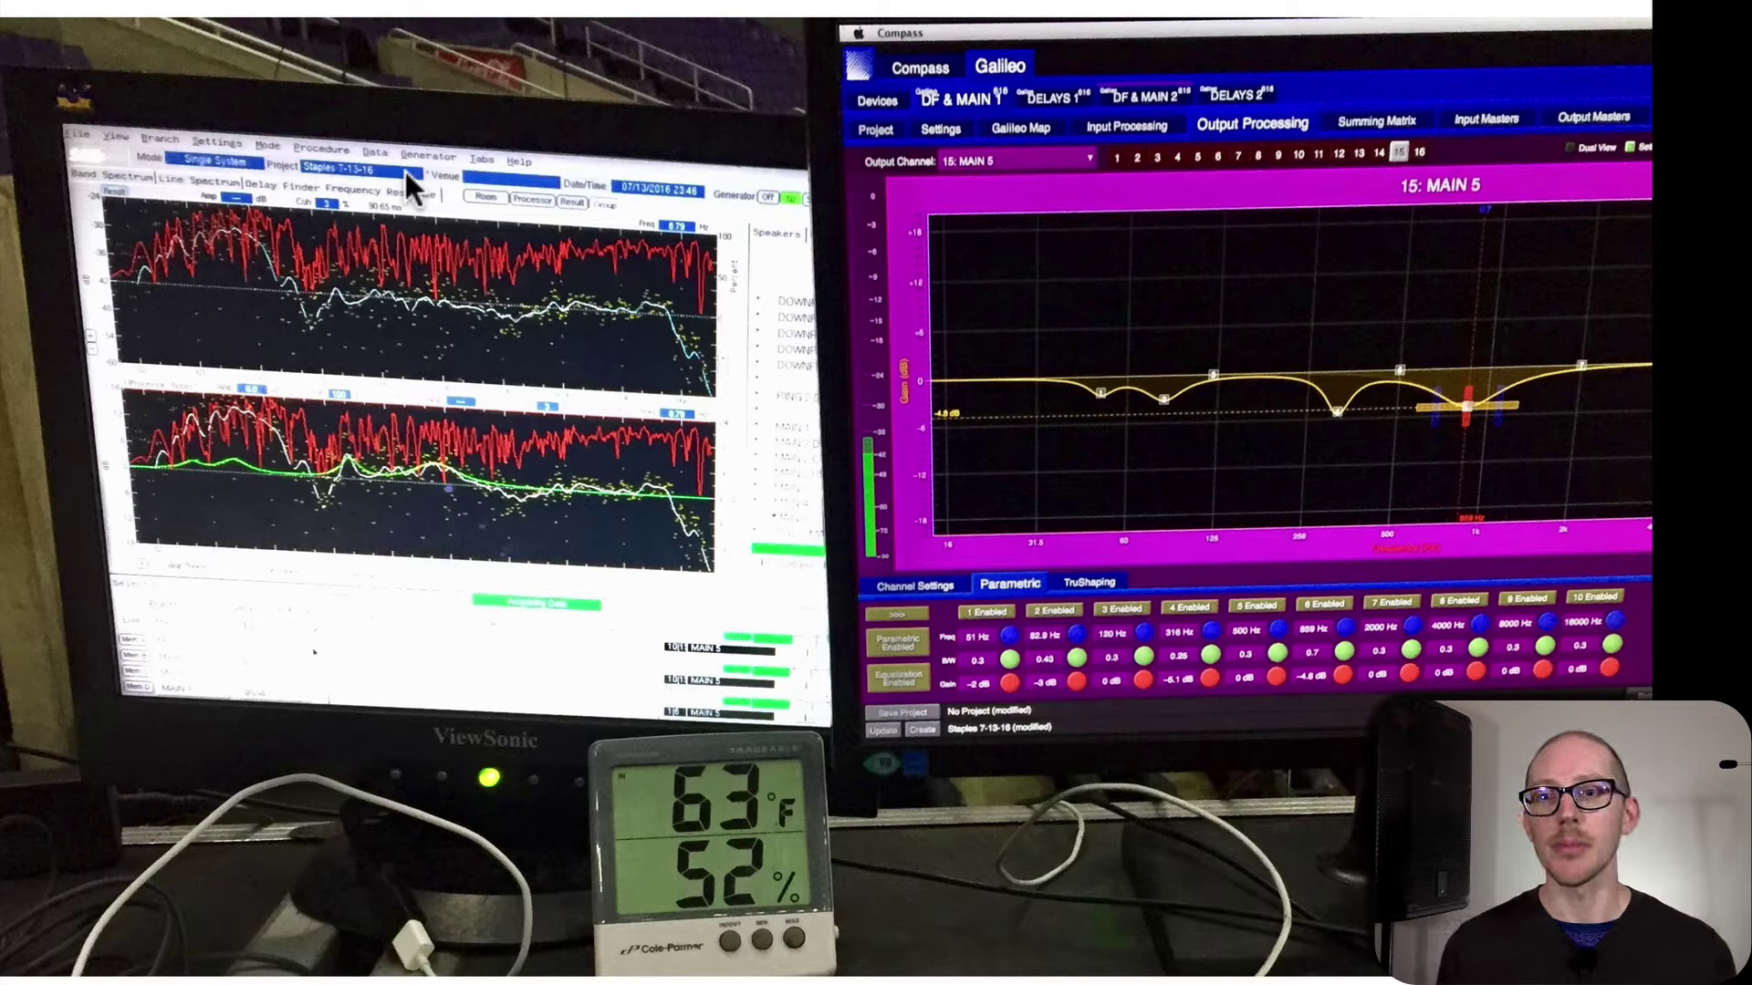
{"action": "key", "text": "super+Tab"}
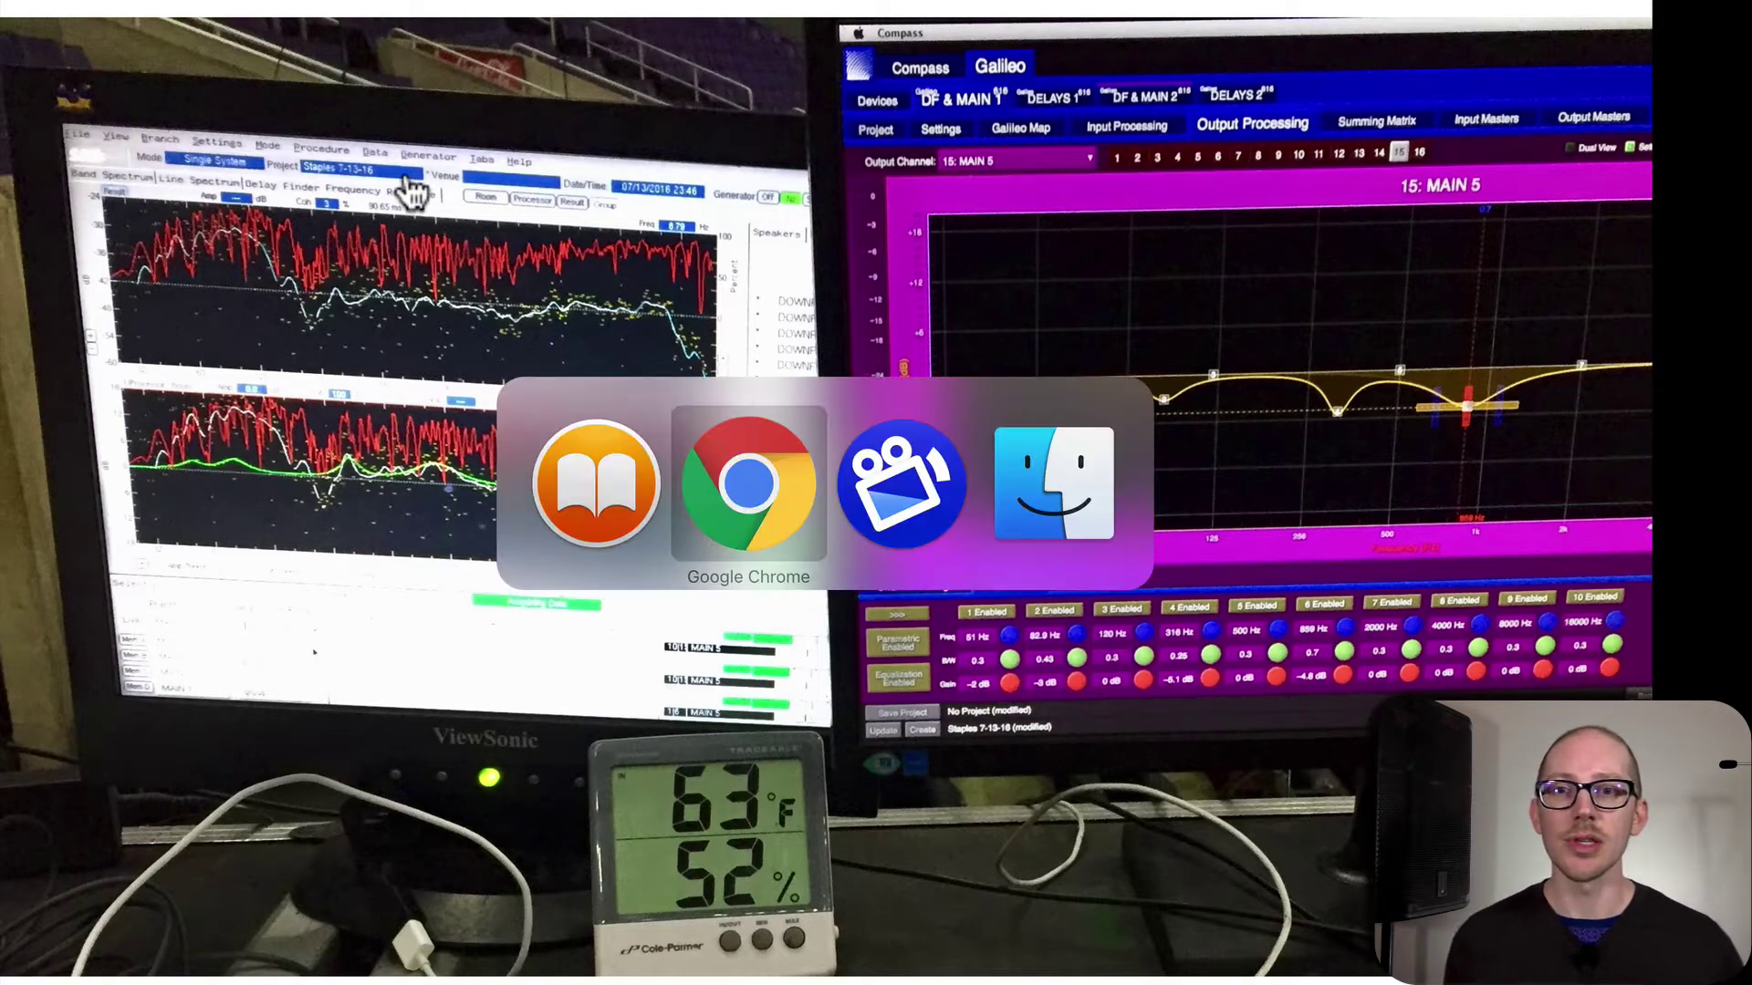
Bring Chrome back to the front and focus the bottom-left SysTune features window.
{"action": "key", "text": "super+Tab"}
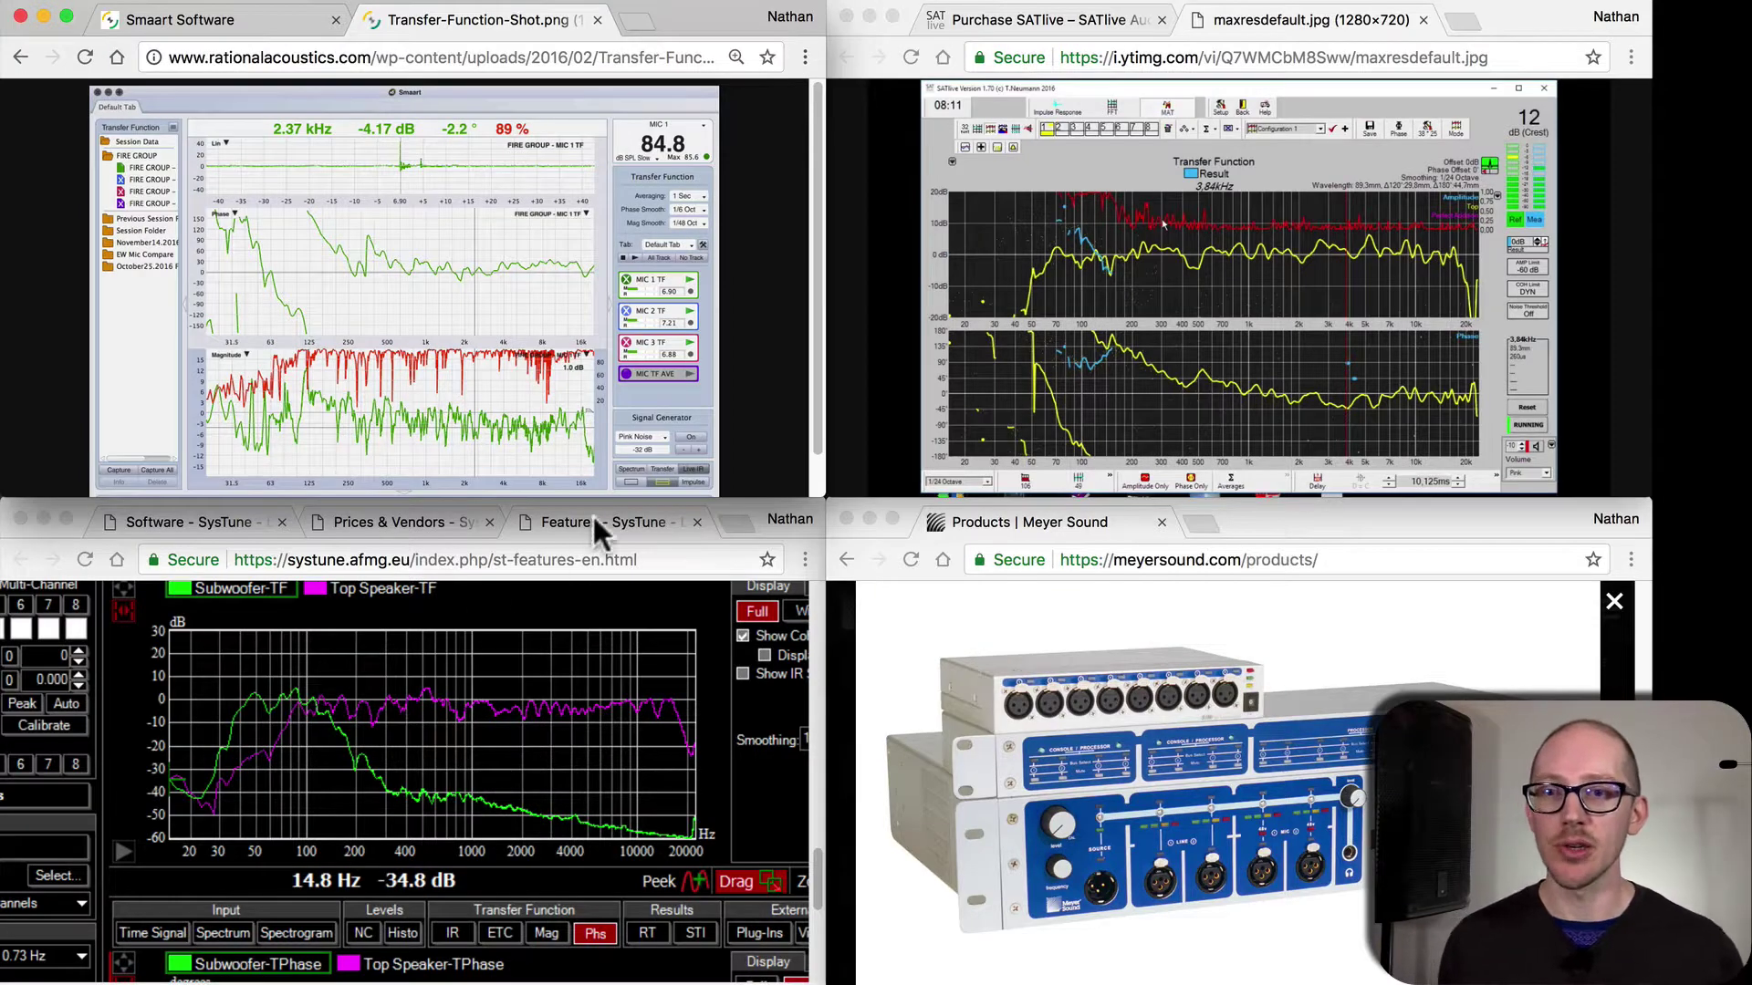
{"action": "left_click", "coordinate": [593, 527]}
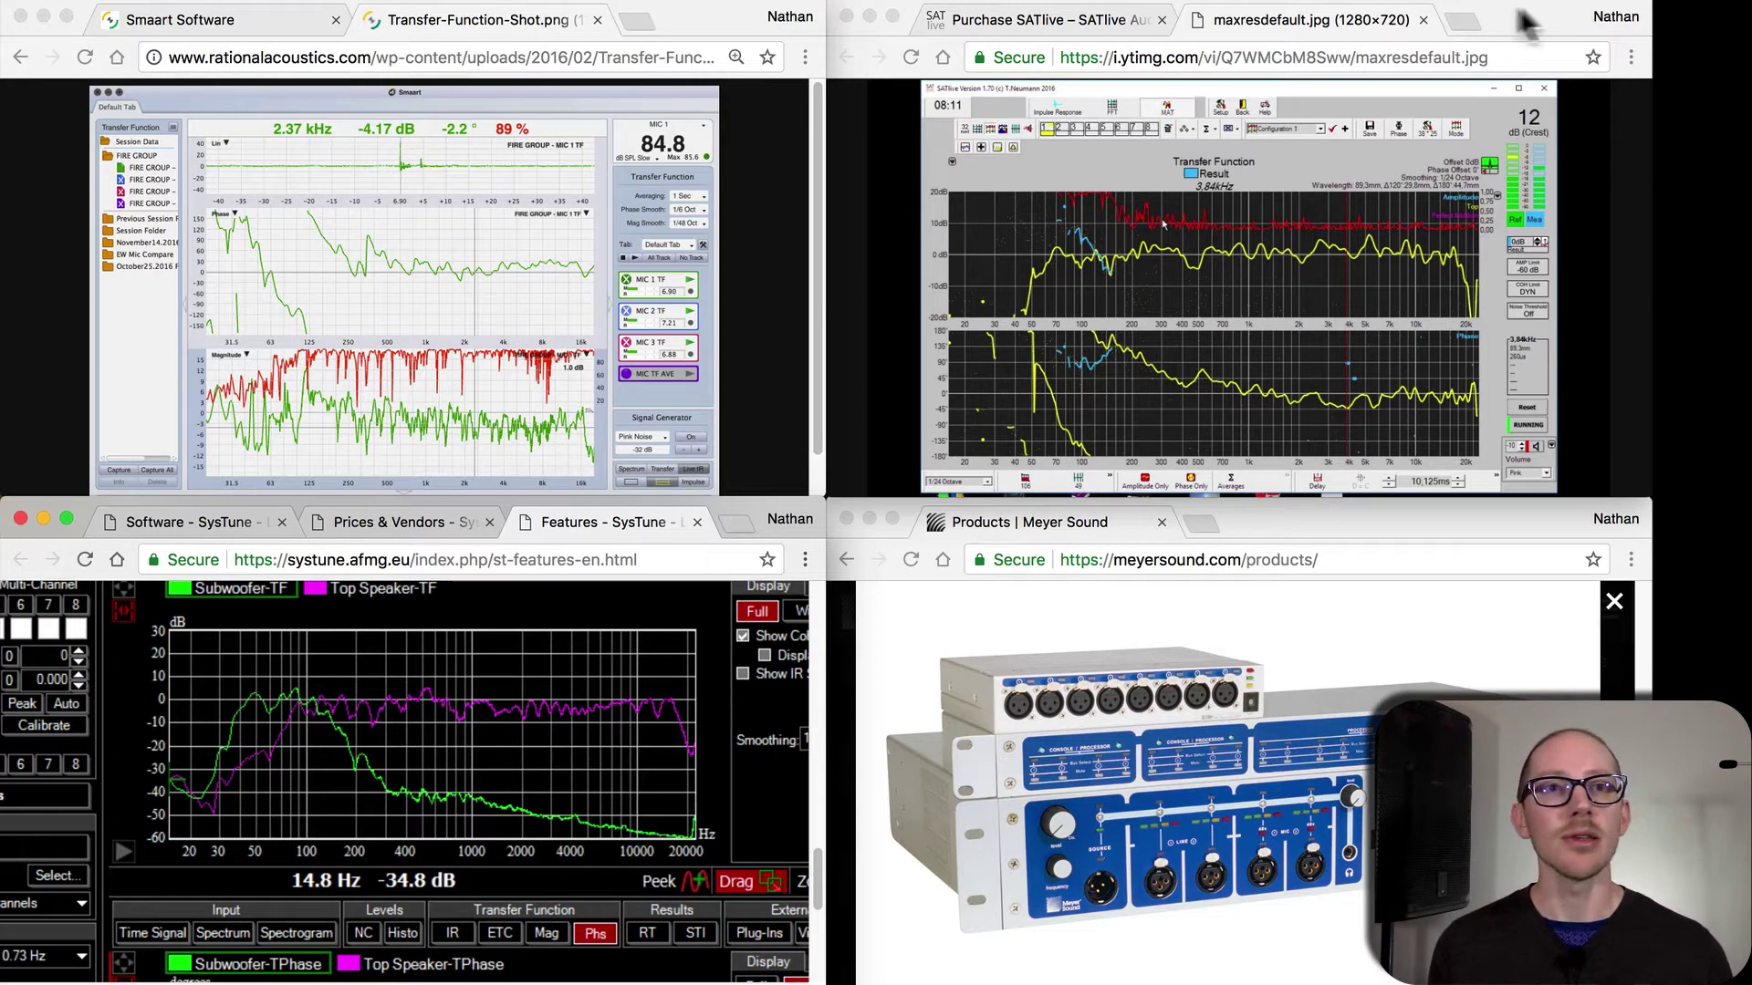
{"action": "left_click", "coordinate": [1320, 18]}
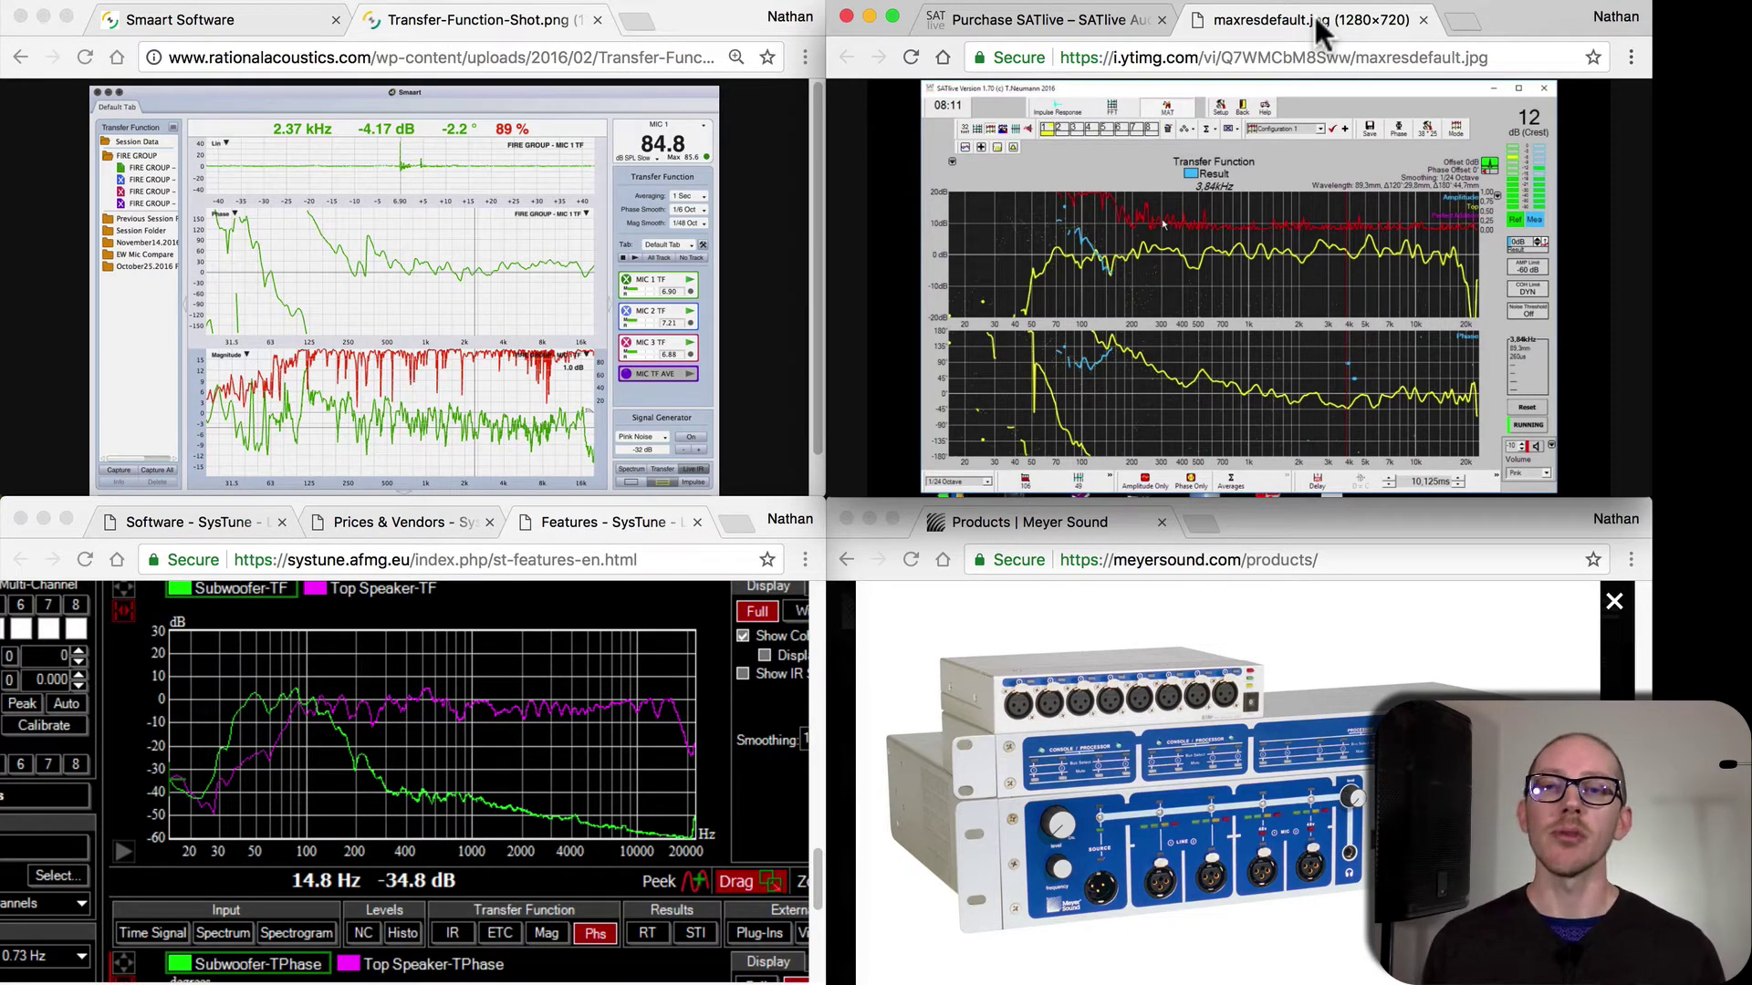
{"action": "left_click", "coordinate": [596, 523]}
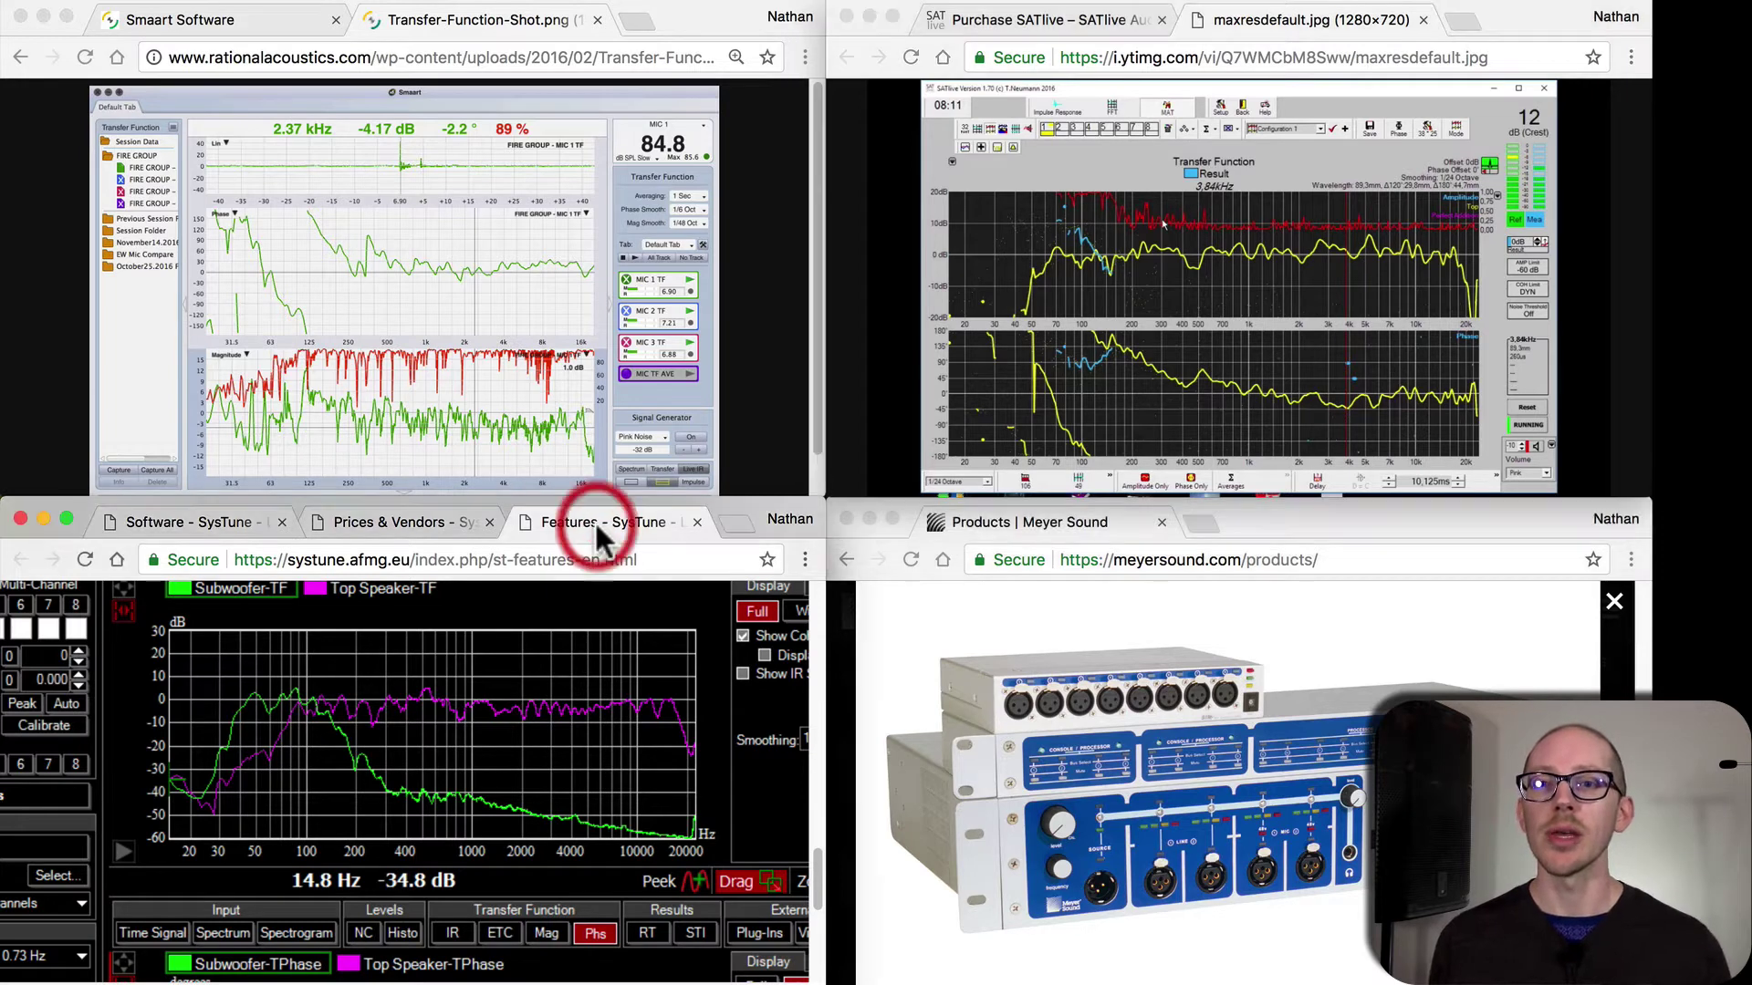
{"action": "left_click", "coordinate": [546, 17]}
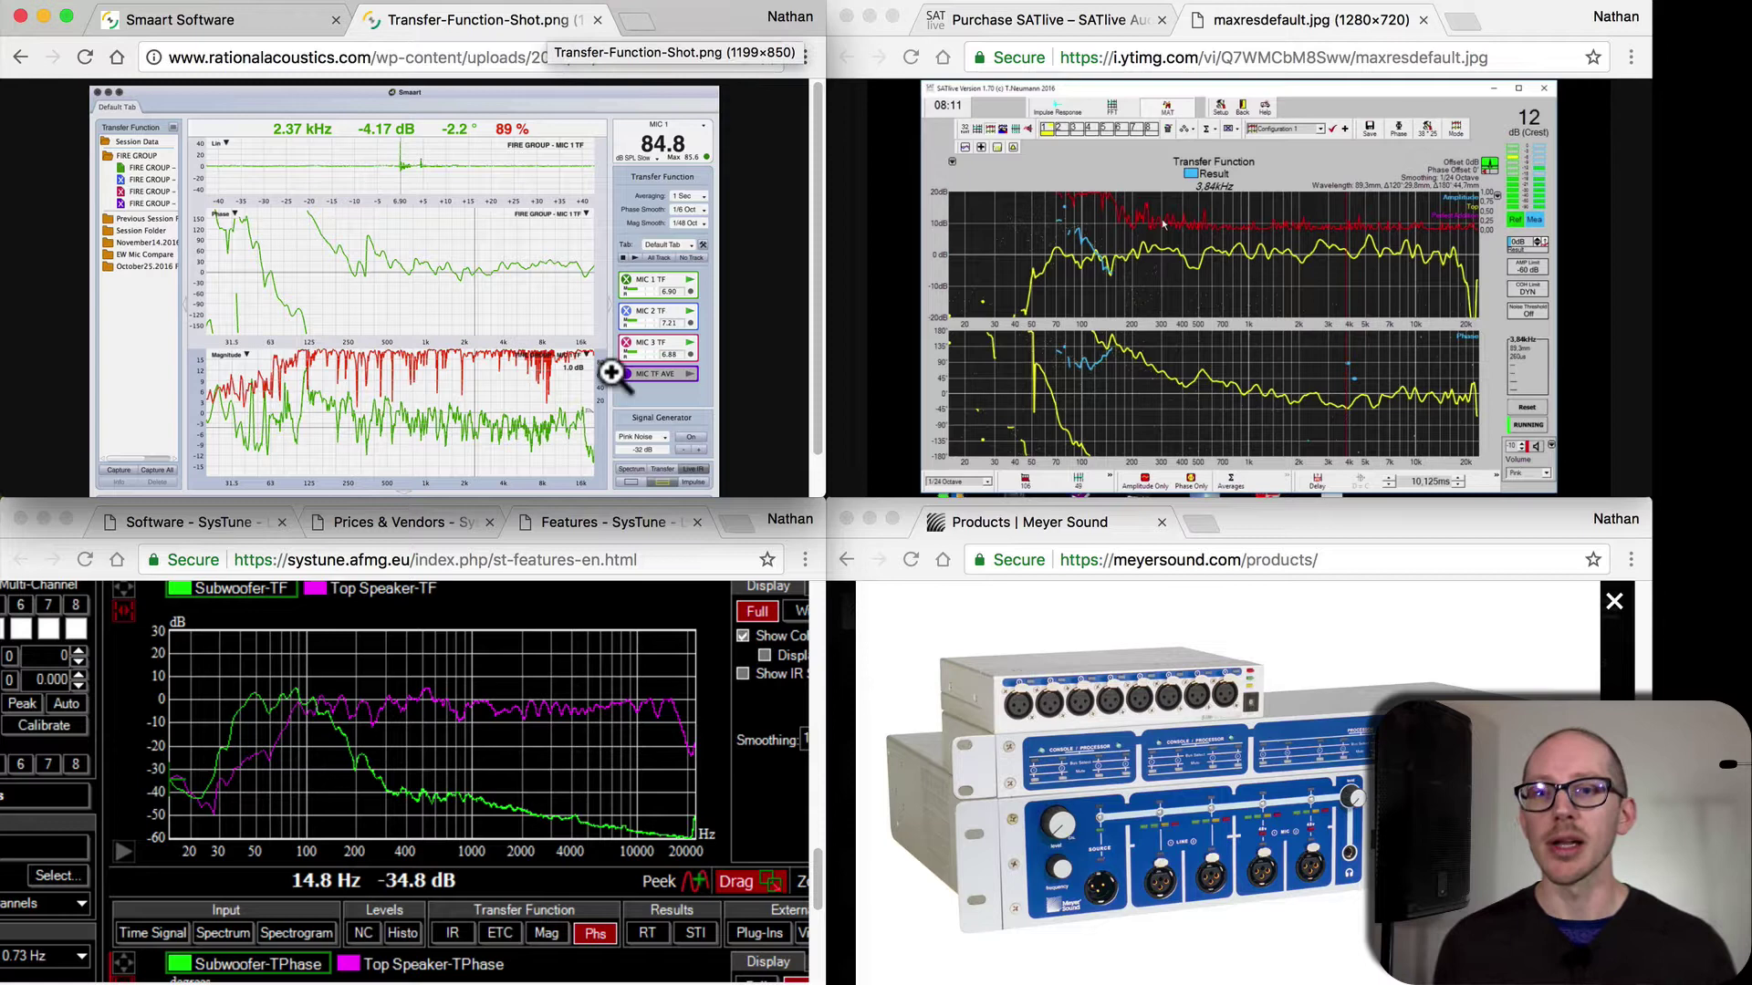
{"action": "left_click", "coordinate": [609, 522]}
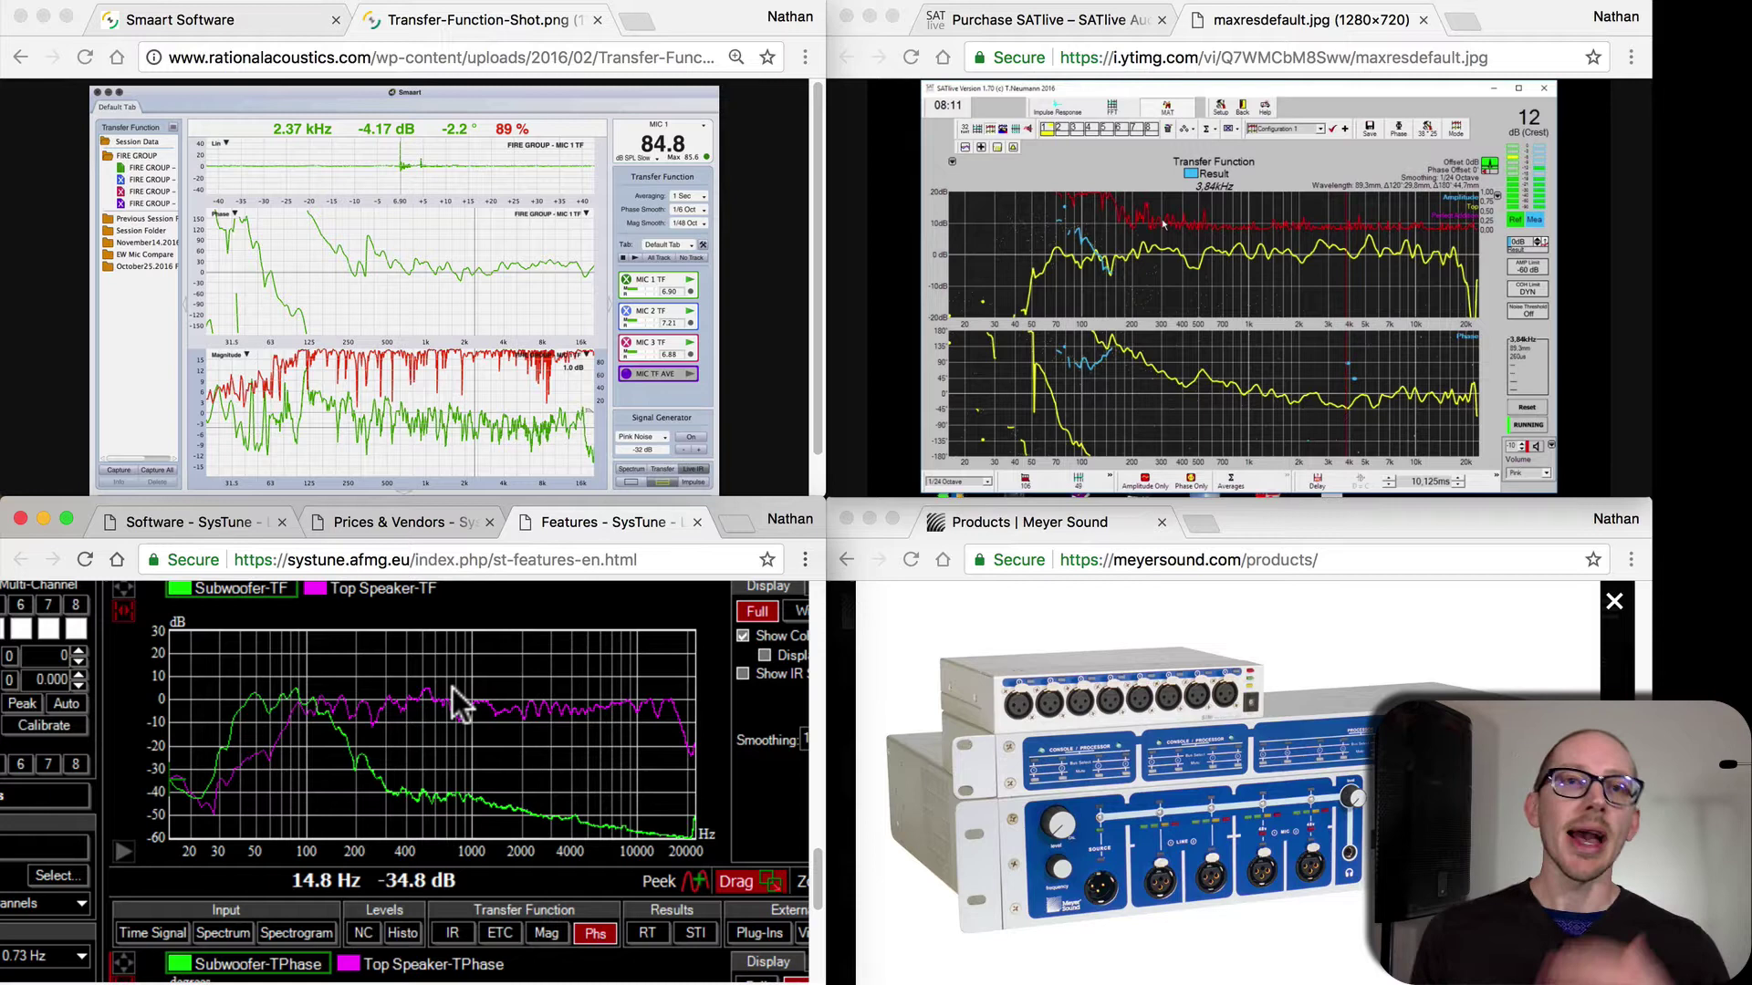
{"action": "left_click", "coordinate": [1272, 21]}
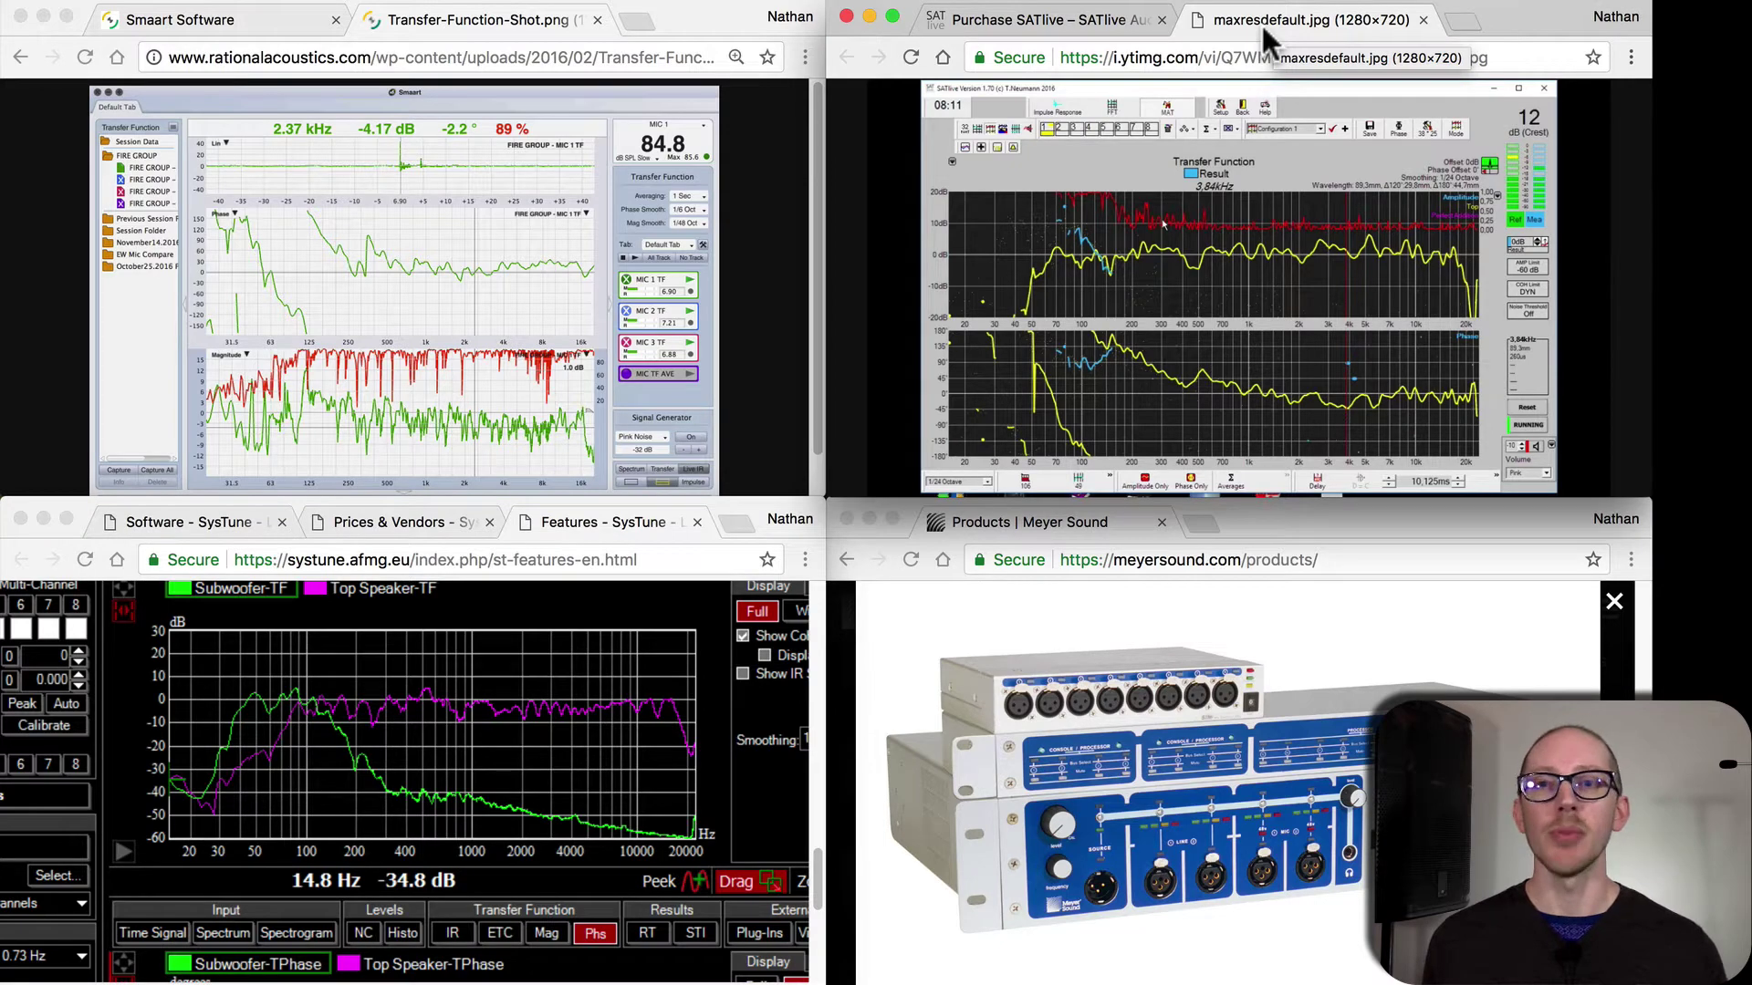
{"action": "left_click", "coordinate": [456, 19]}
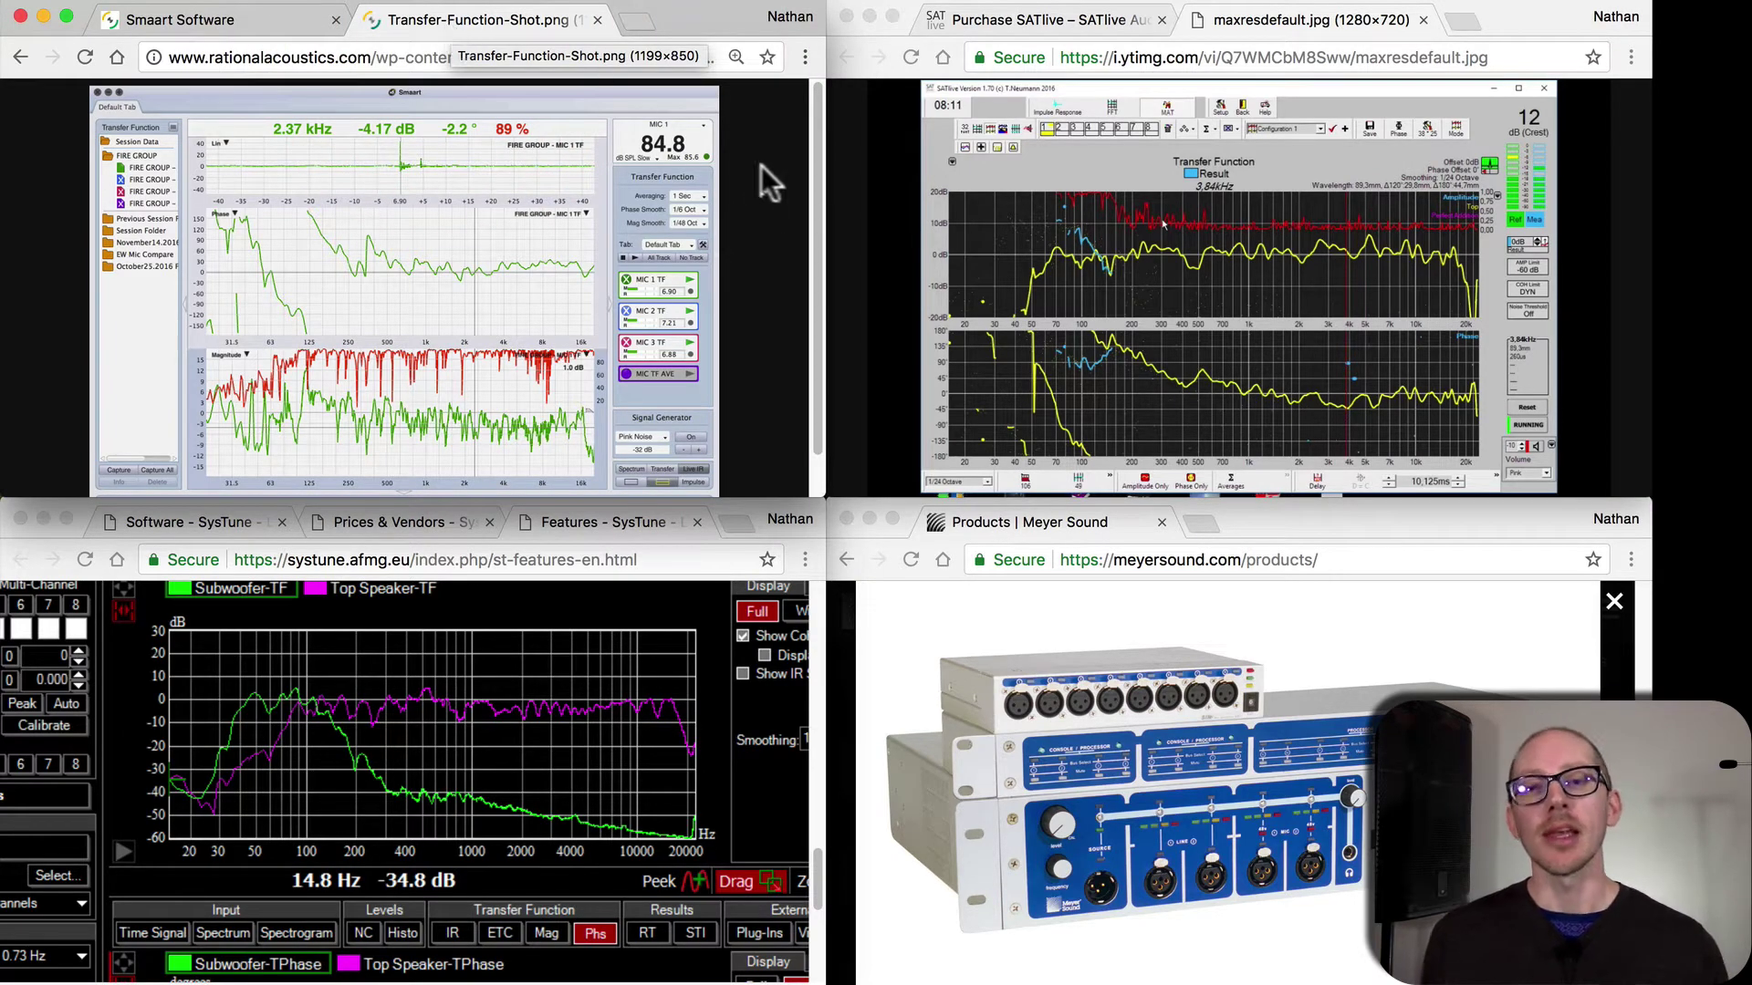
{"action": "left_click", "coordinate": [1256, 19]}
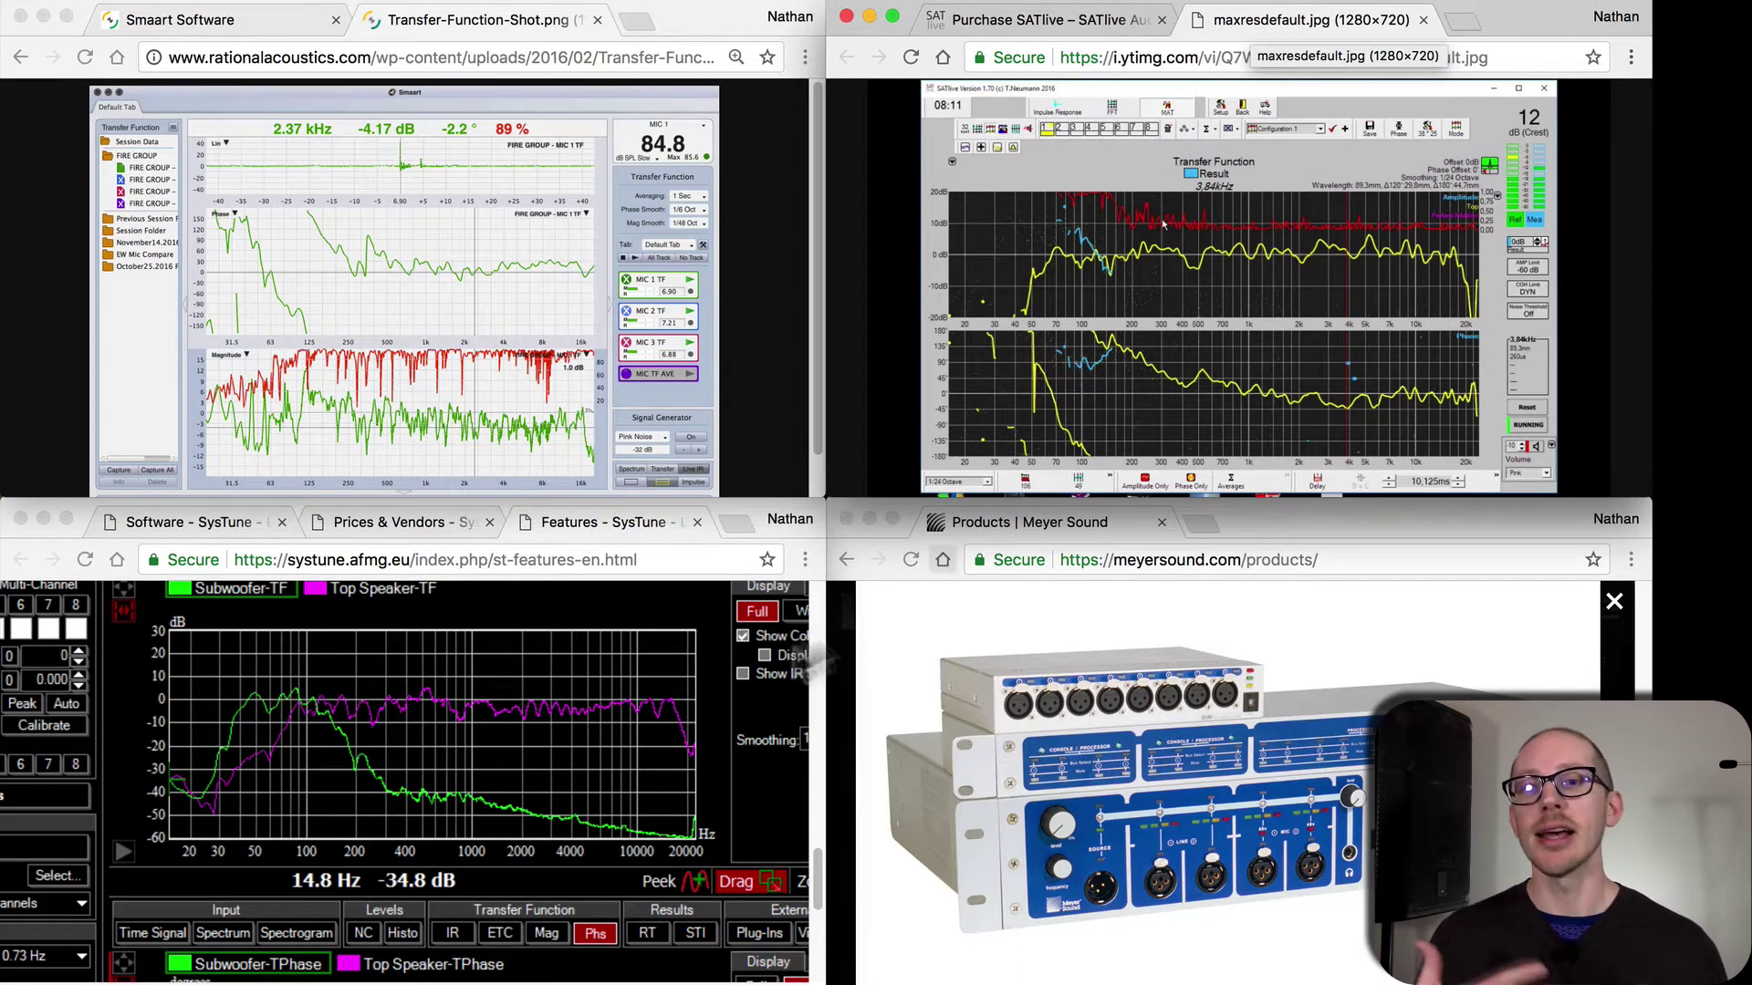
{"action": "left_click", "coordinate": [629, 526]}
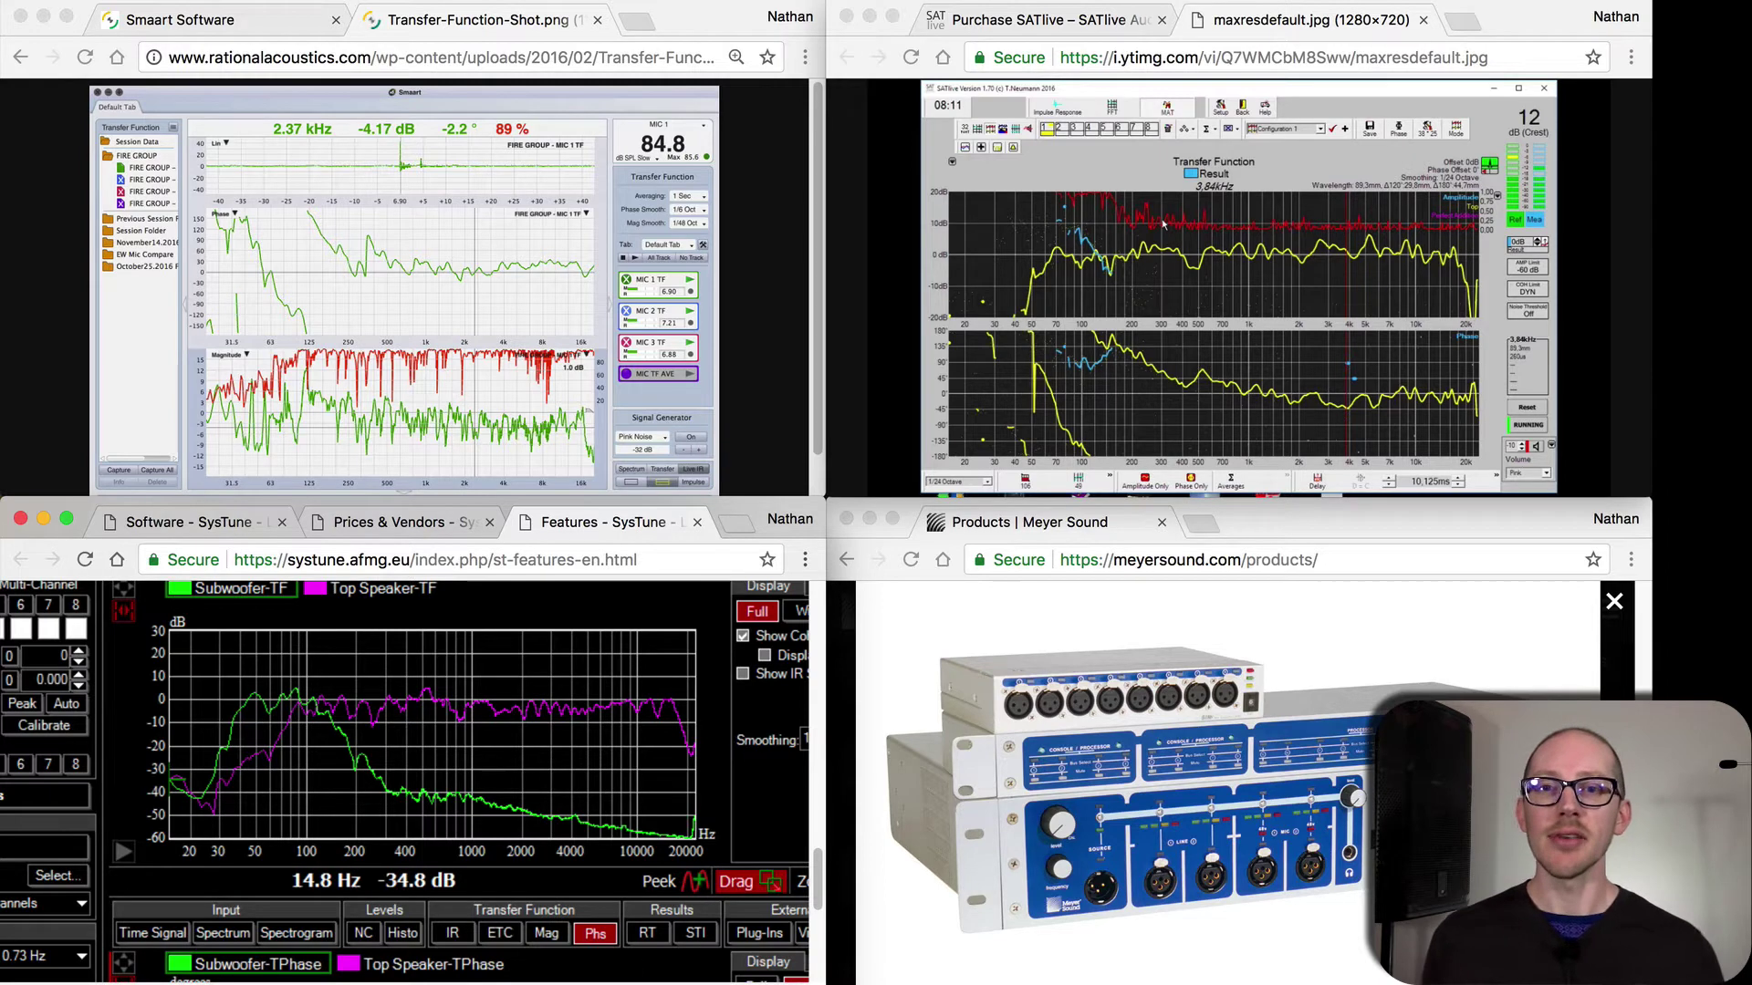
{"action": "left_click", "coordinate": [1330, 25]}
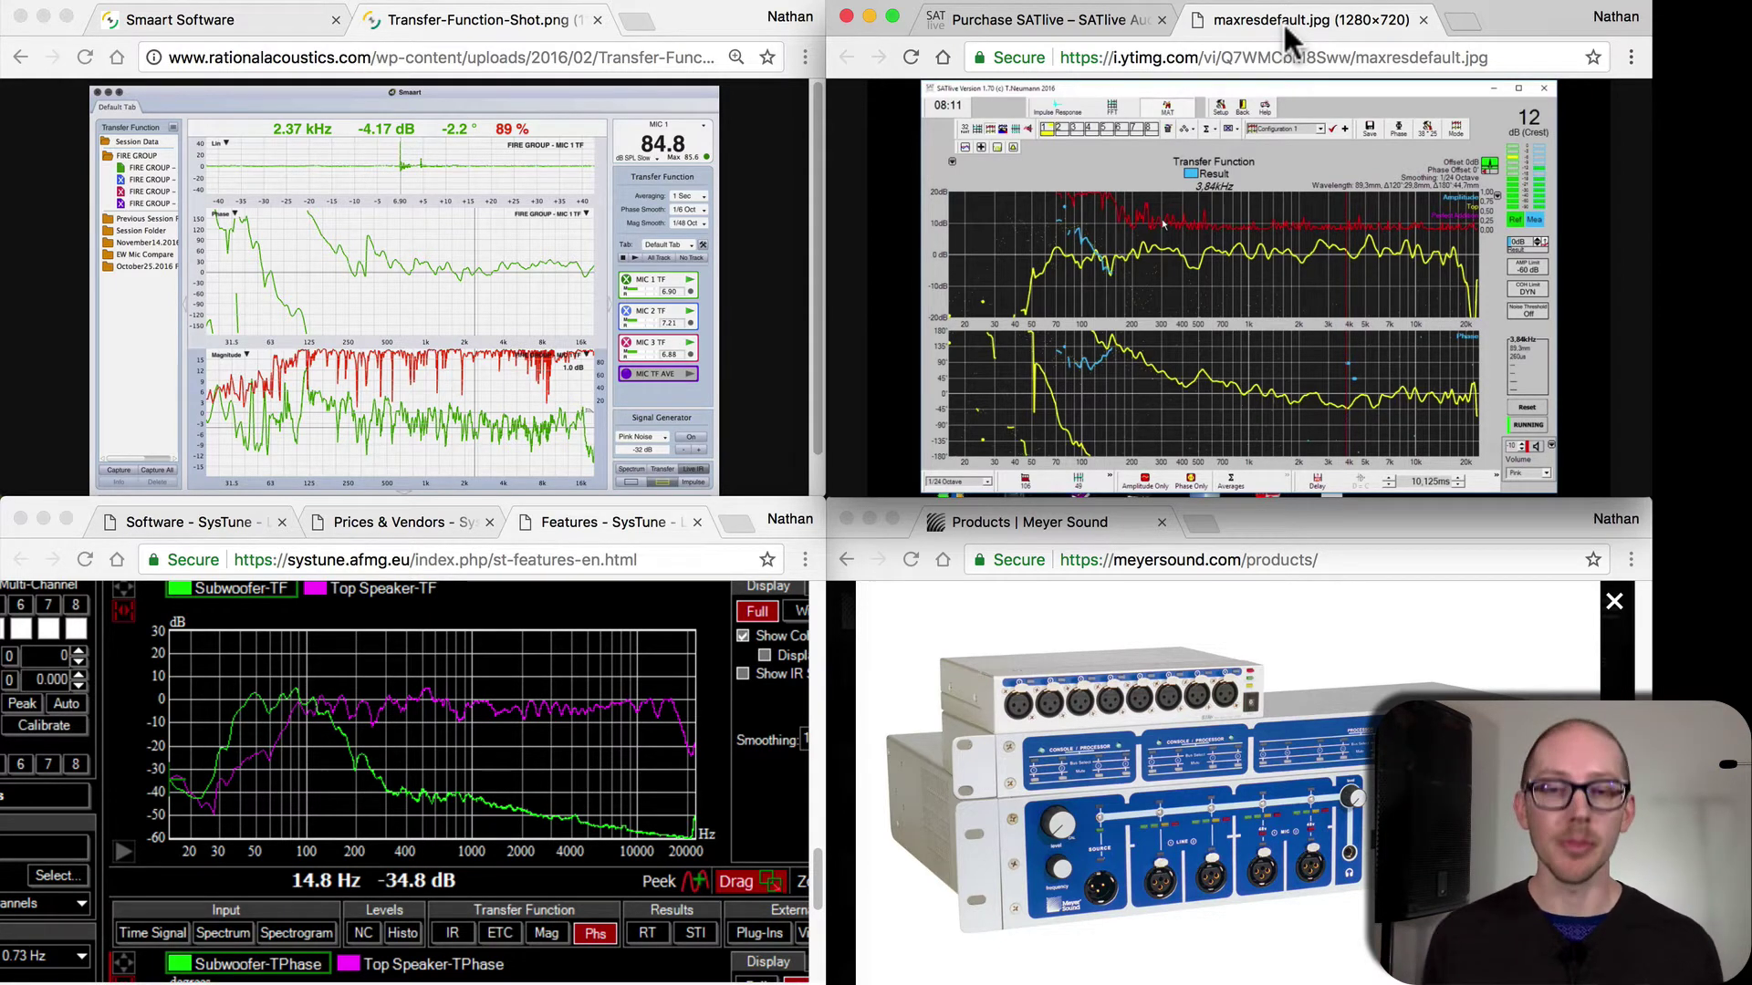
{"action": "left_click", "coordinate": [603, 516]}
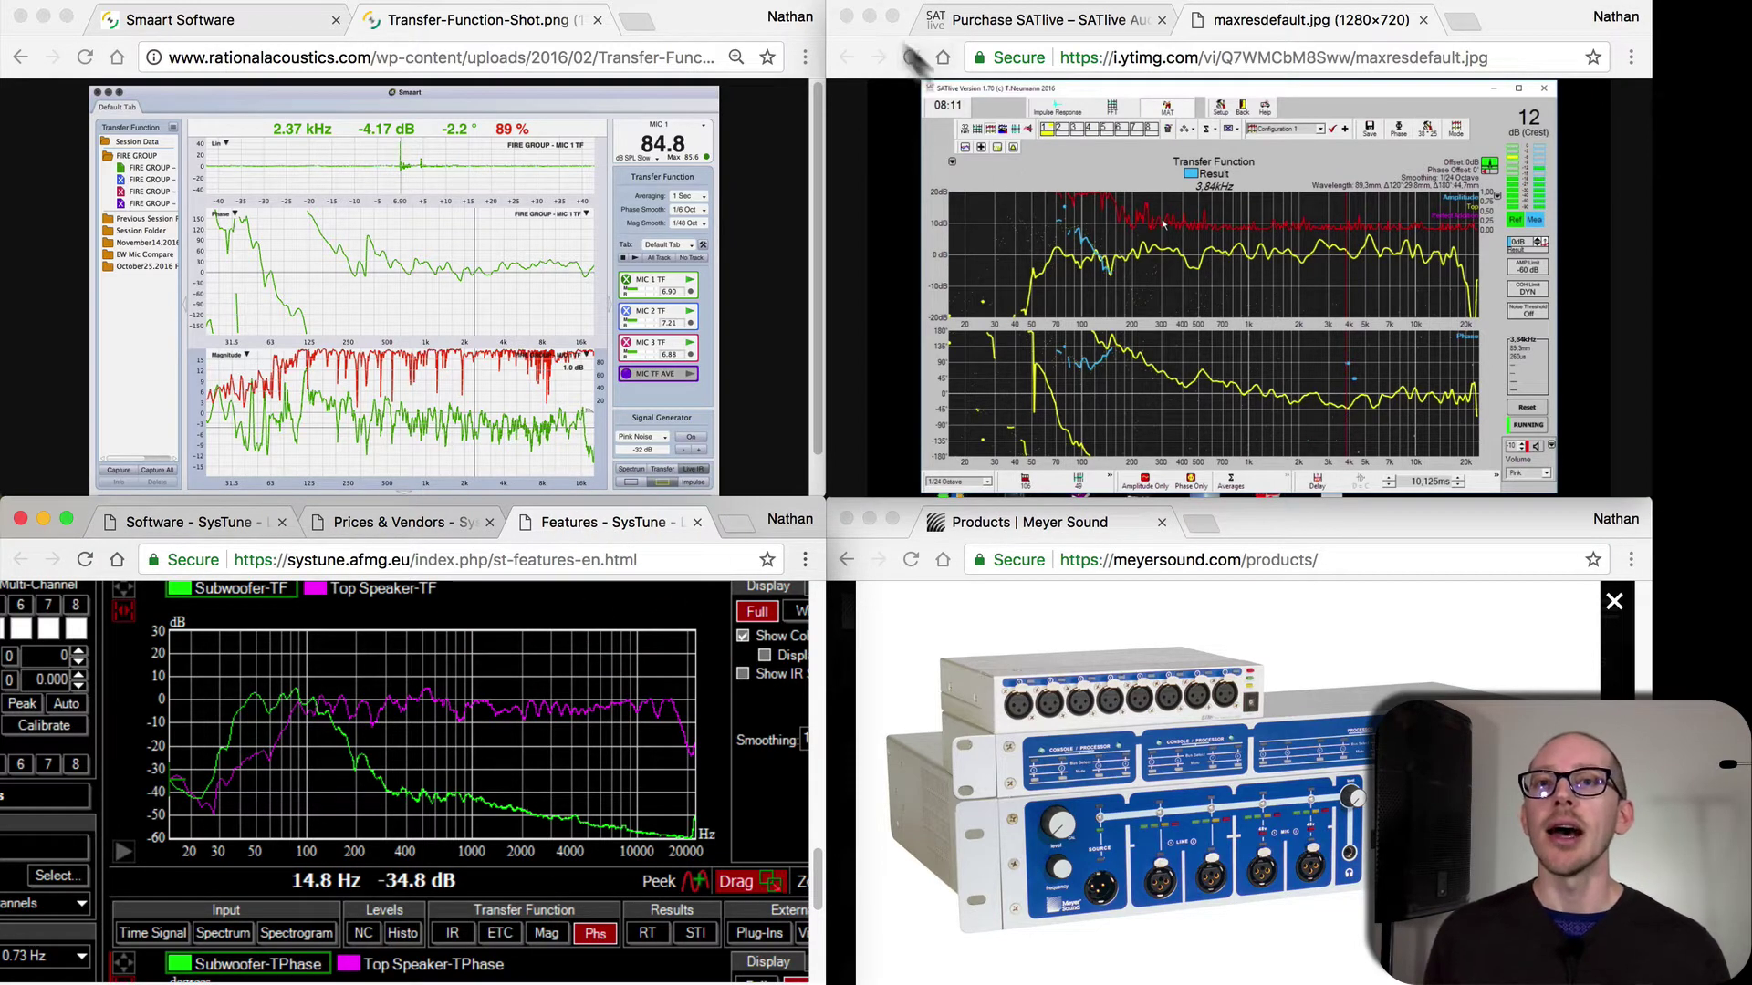
{"action": "left_click", "coordinate": [487, 16]}
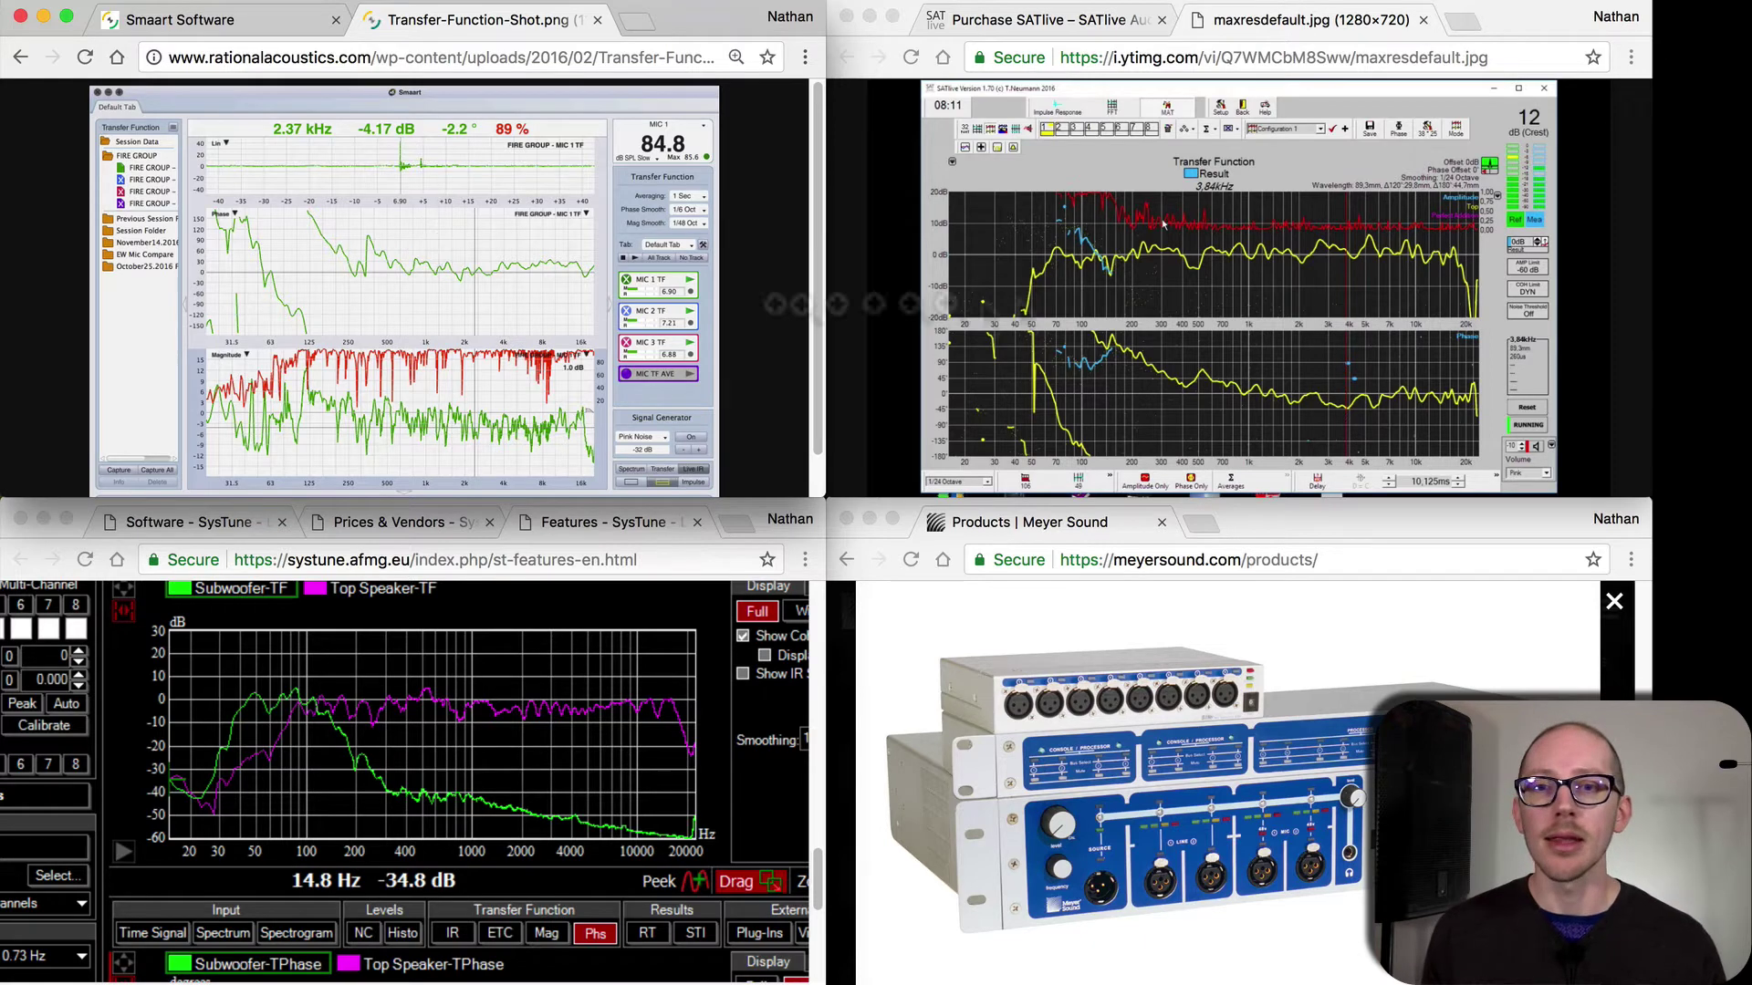
{"action": "left_click", "coordinate": [1313, 21]}
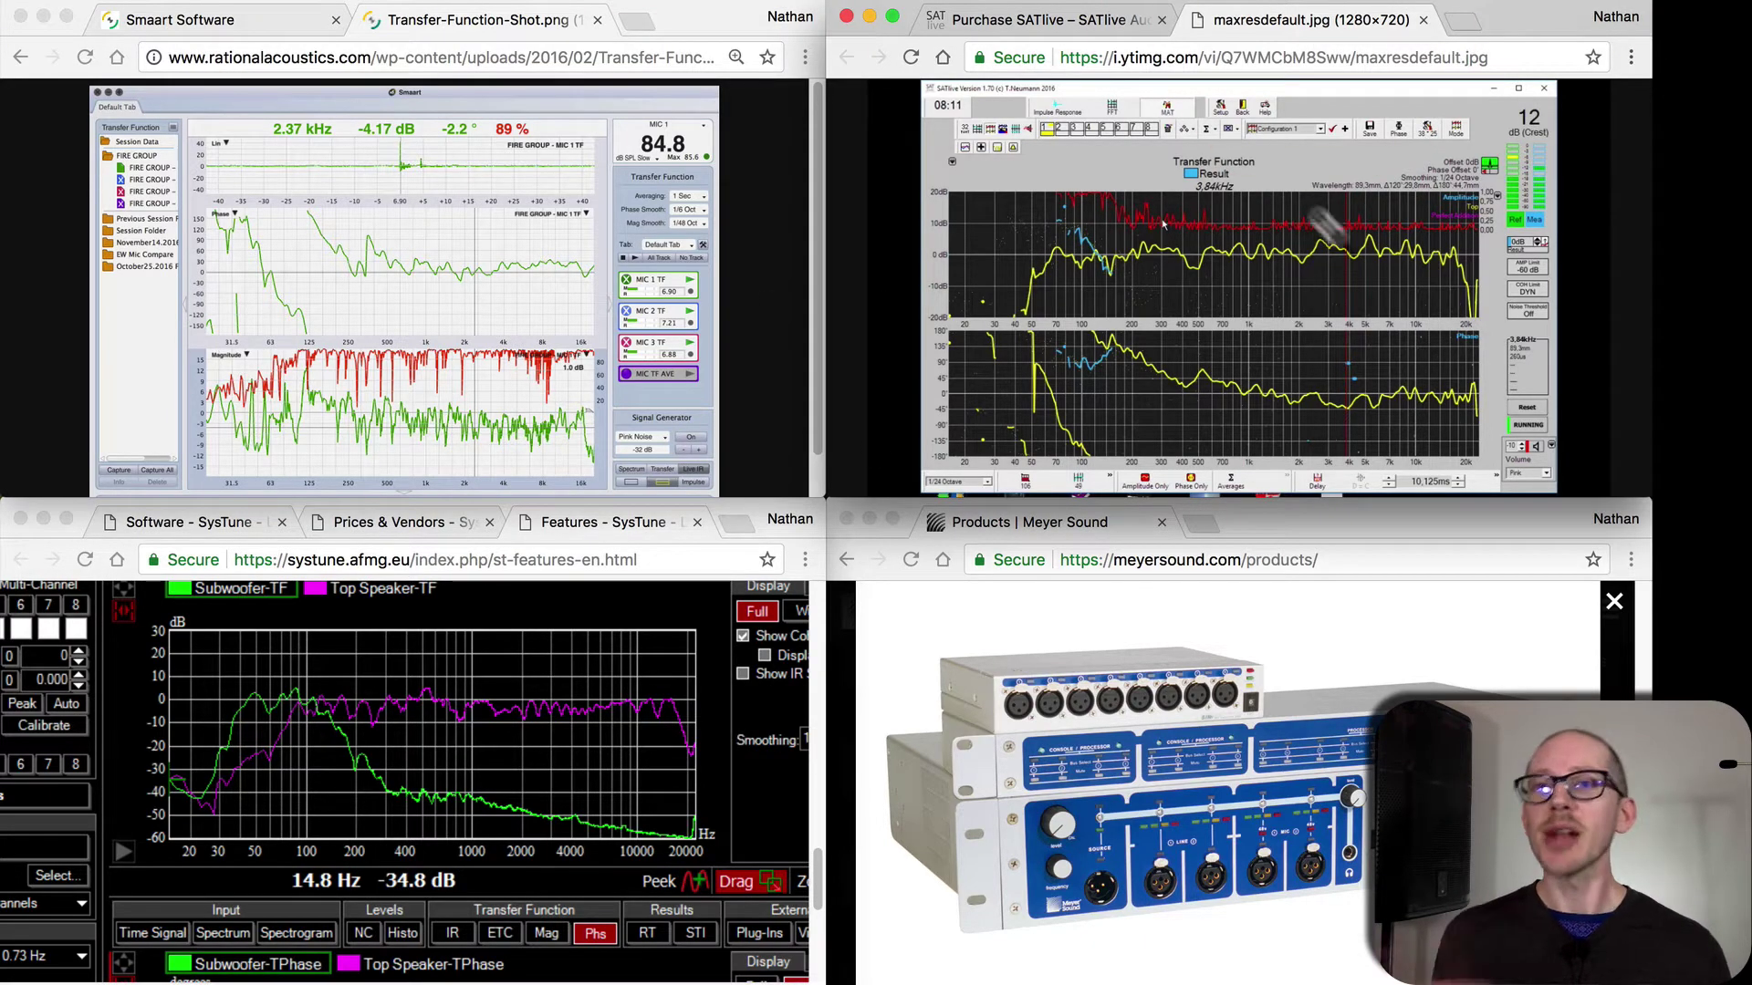
{"action": "left_click", "coordinate": [448, 17]}
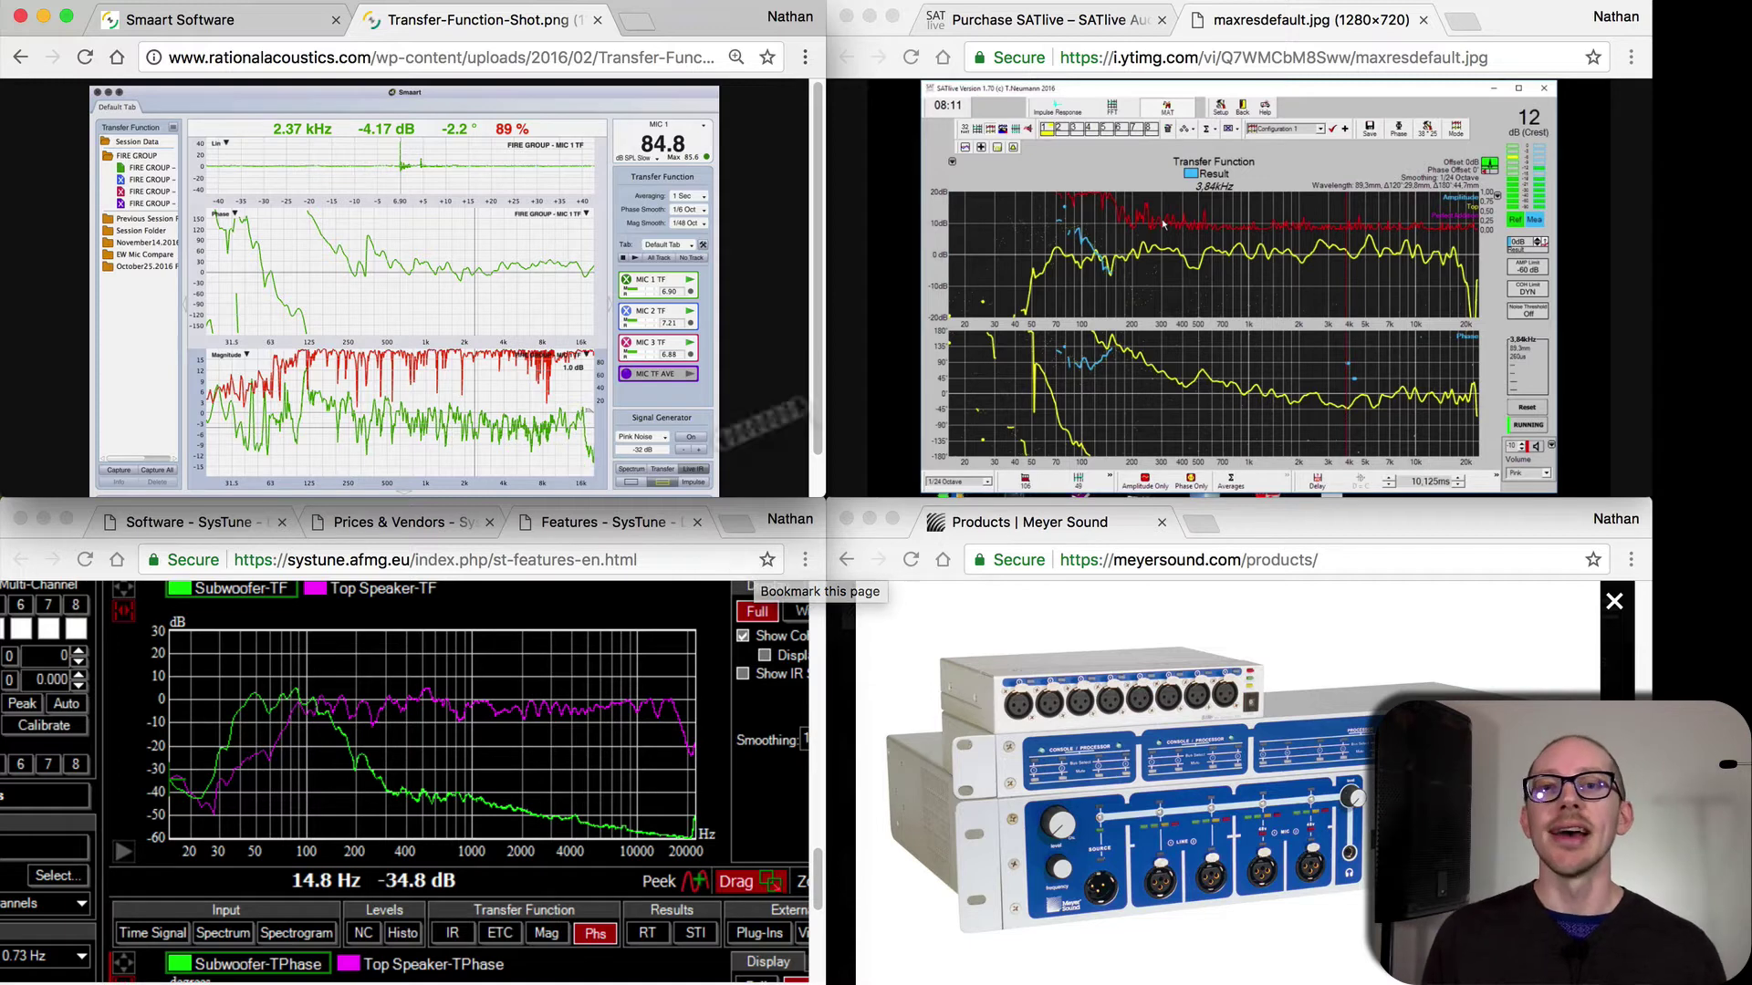
{"action": "left_click", "coordinate": [1296, 31]}
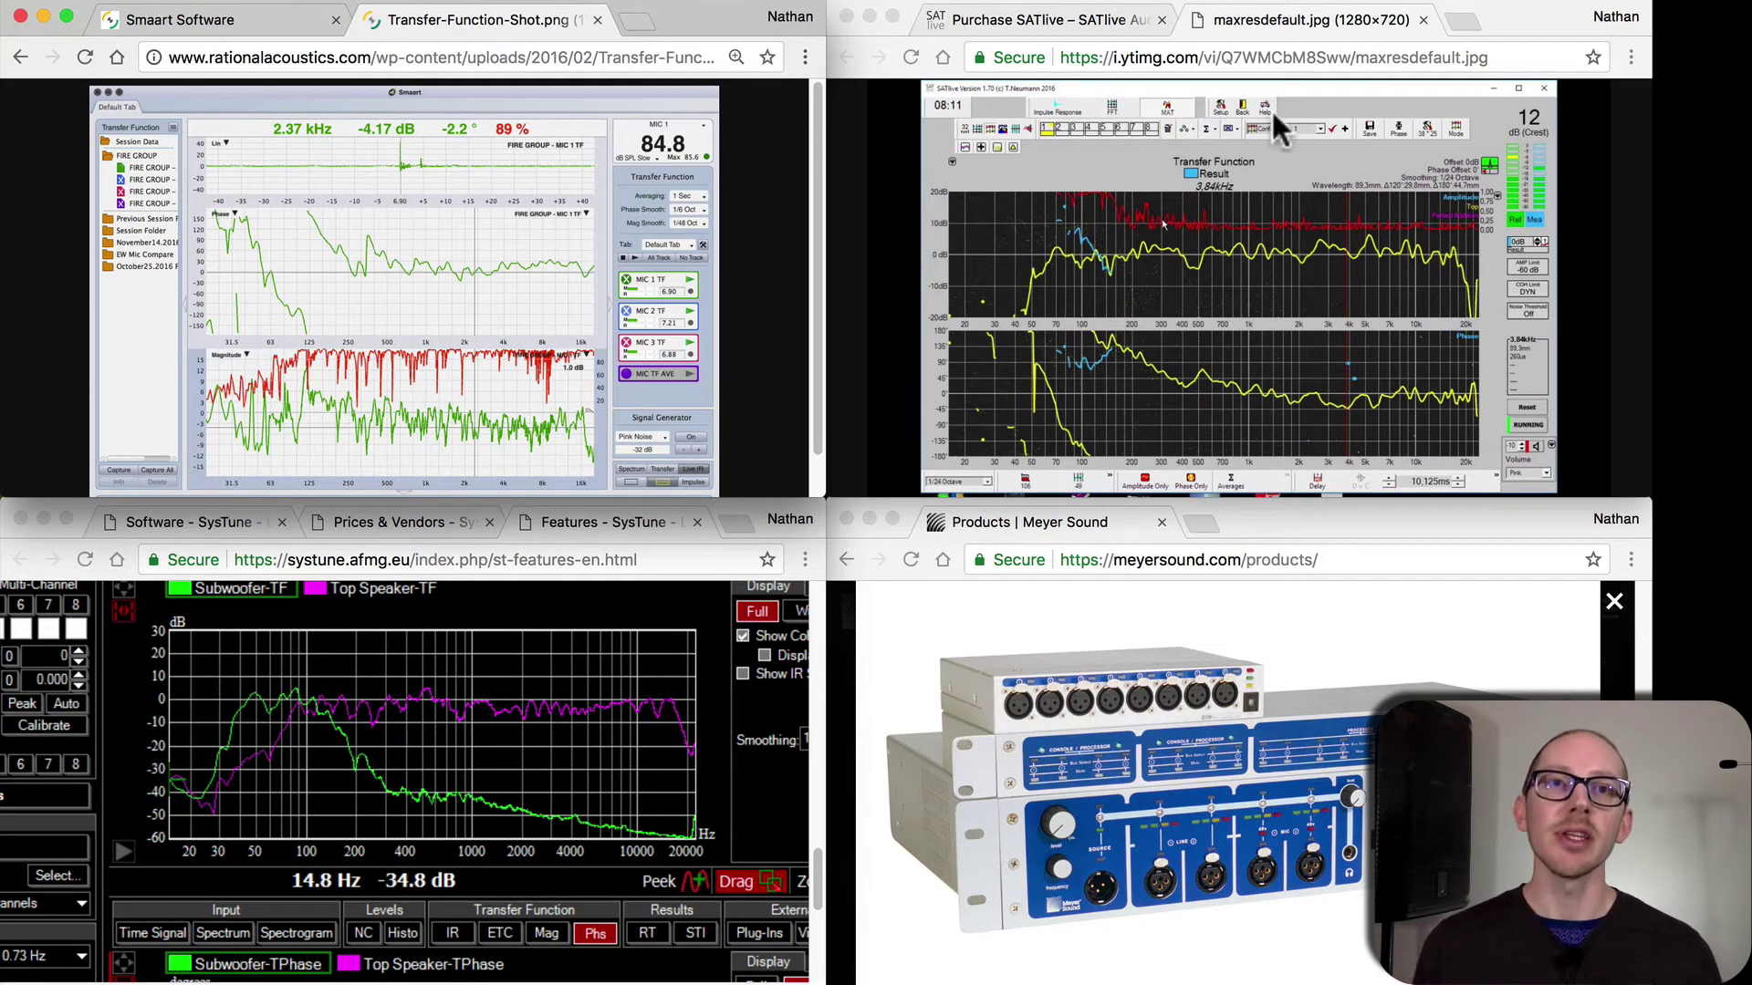
{"action": "left_click", "coordinate": [1277, 25]}
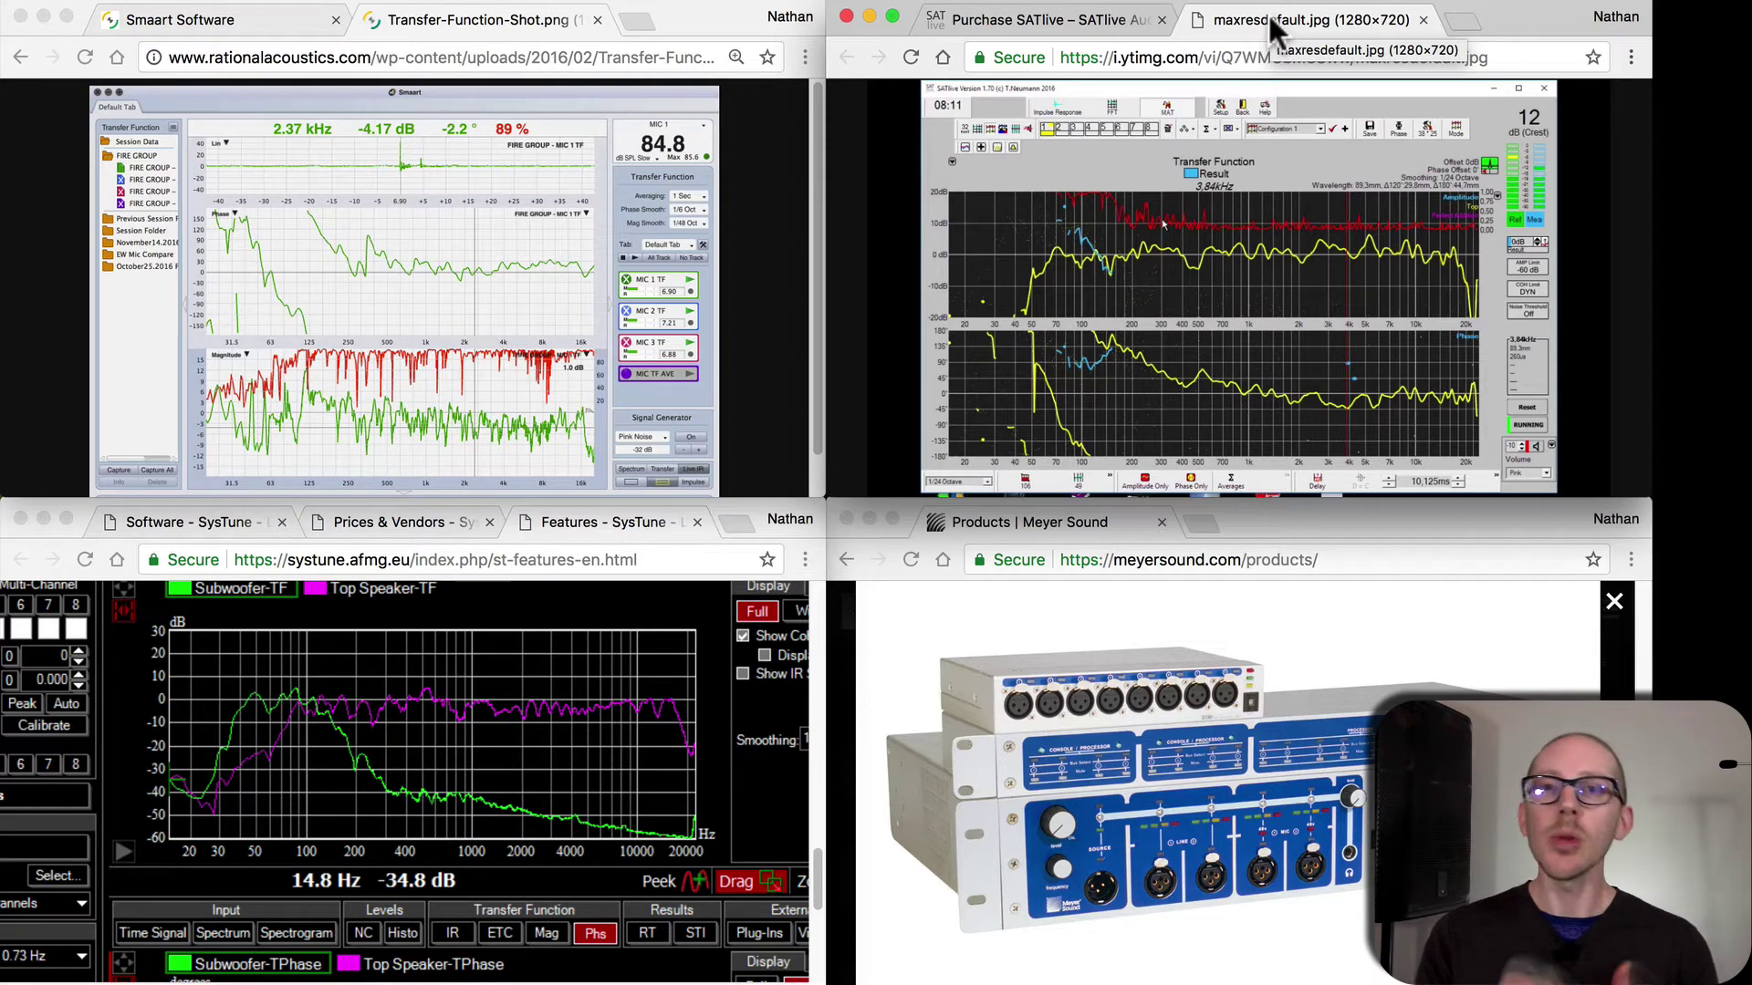
Select SATlive's 270 Euro license price and convert it to dollars in Spotlight.
{"action": "left_click", "coordinate": [1029, 20]}
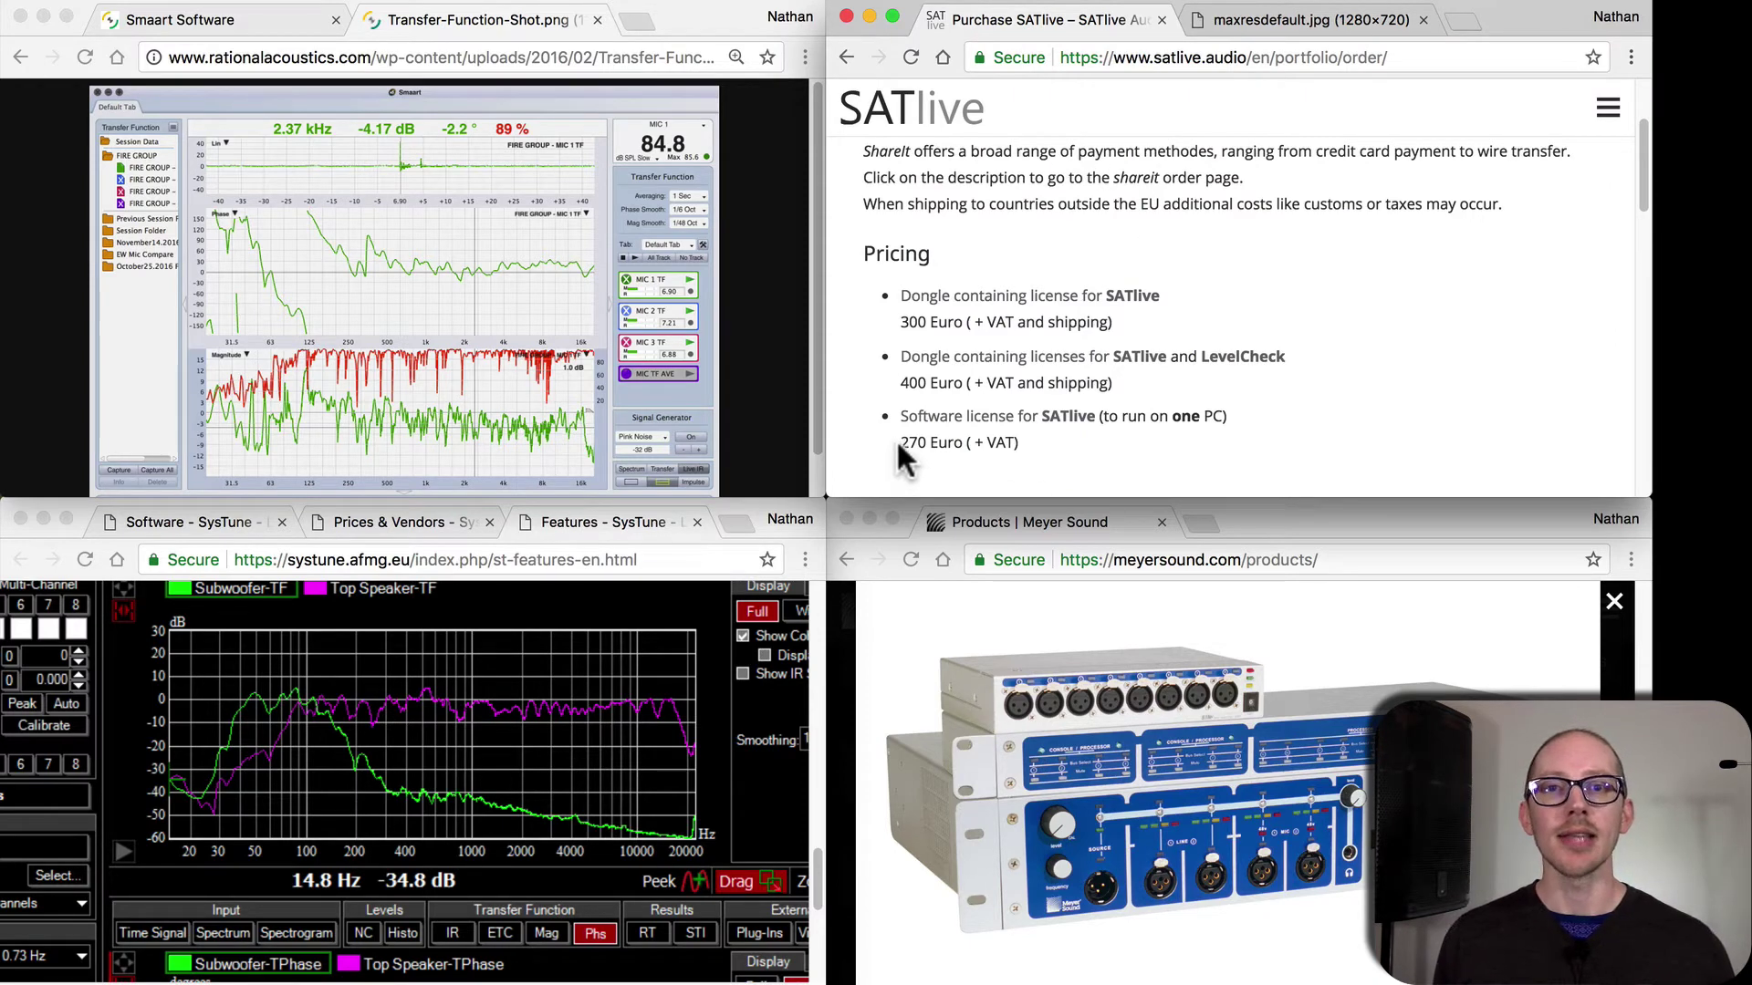
{"action": "left_click_drag", "start_coordinate": [900, 440], "coordinate": [961, 443]}
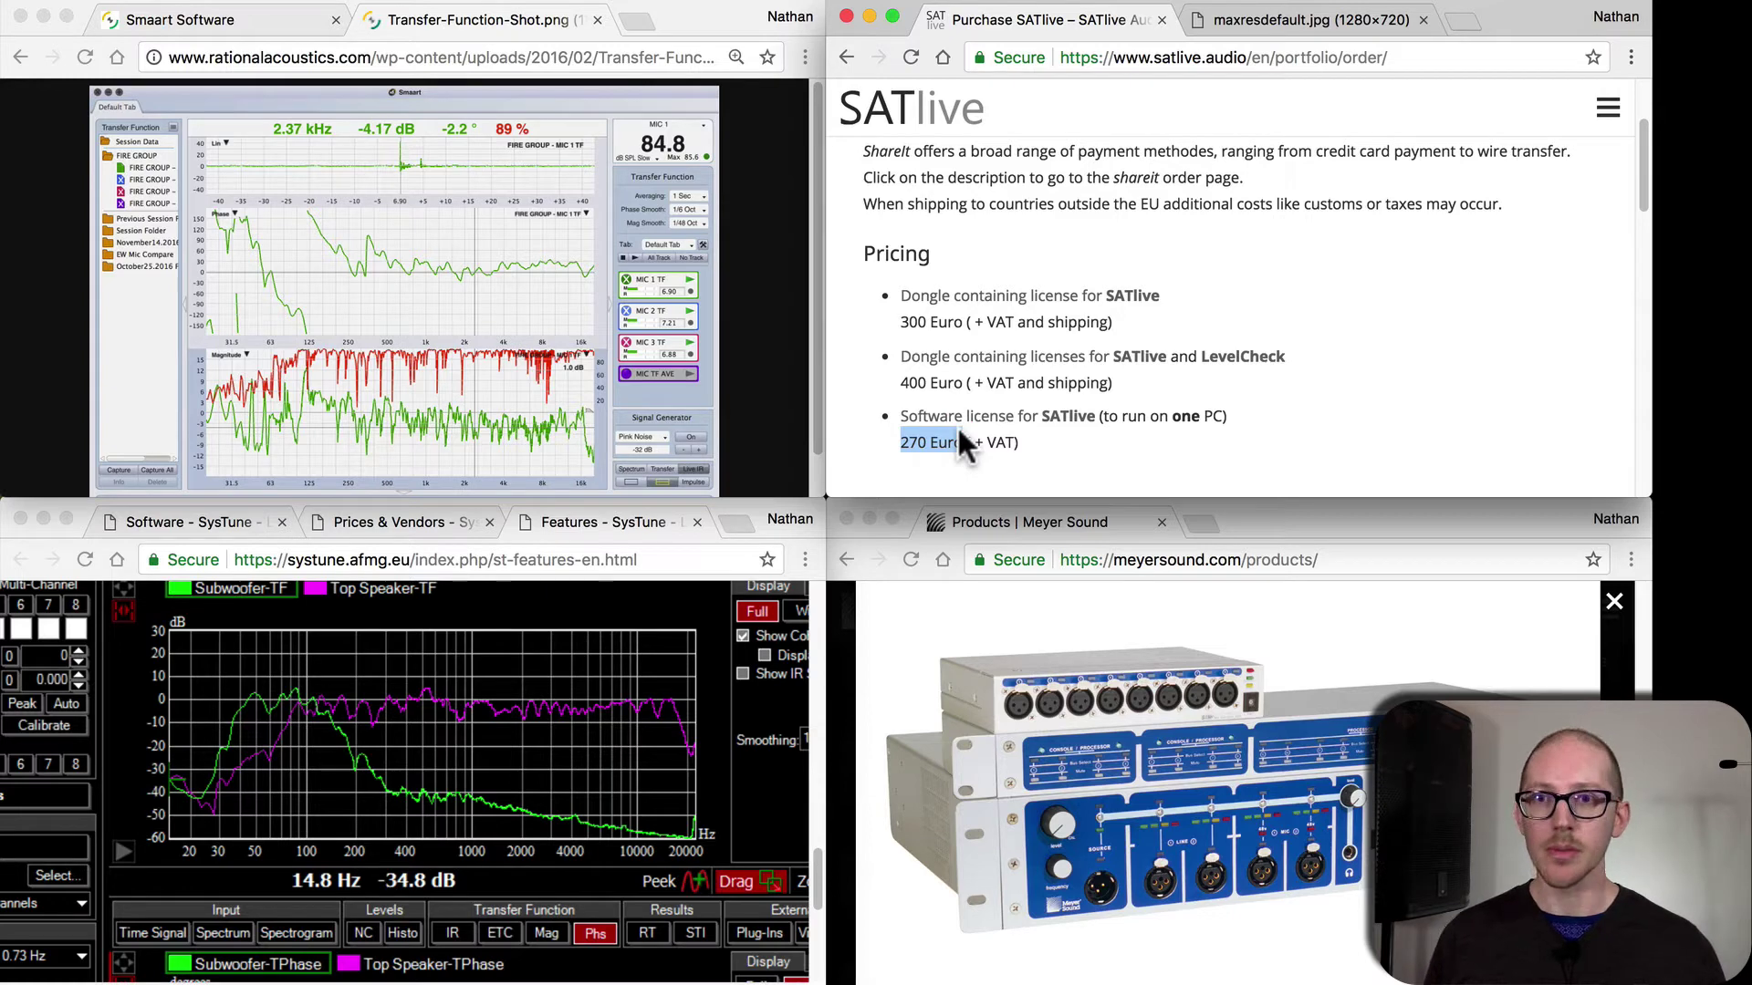
{"action": "key", "text": "super+space"}
{"action": "type", "text": "270 Euro"}
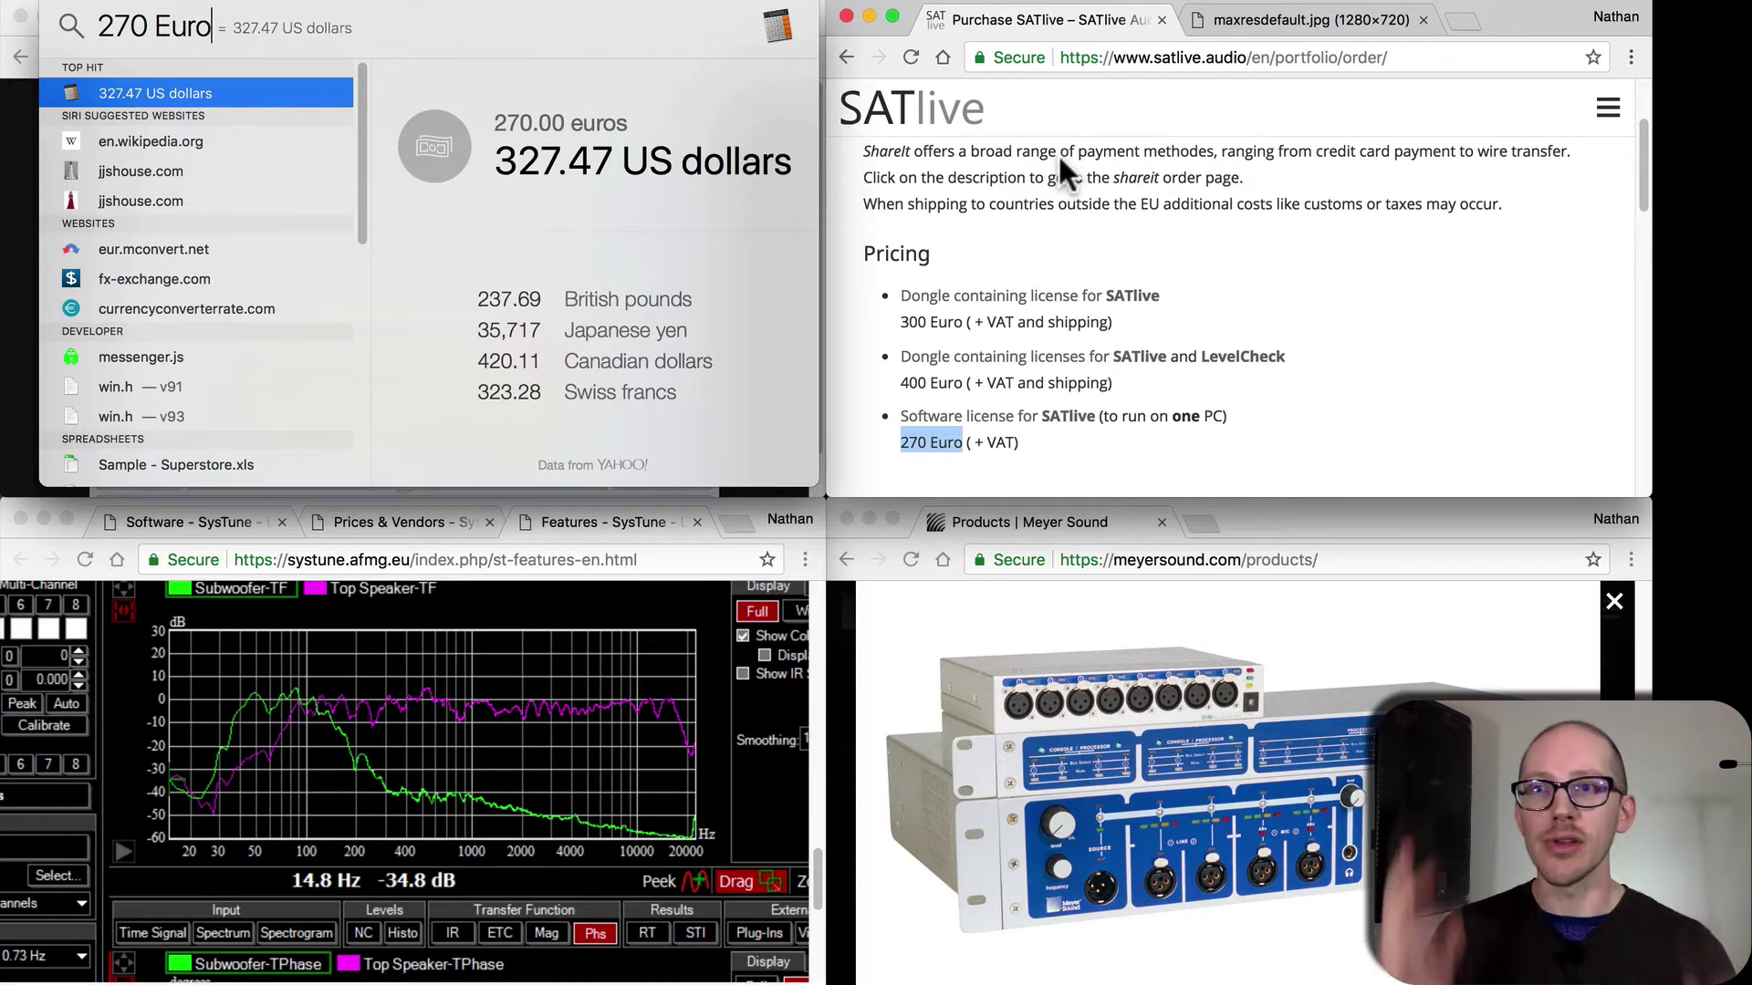
Show SysTune's $480.00 price beside Smaart's $995 store page and SATlive's 270-euro license.
{"action": "left_click", "coordinate": [404, 521]}
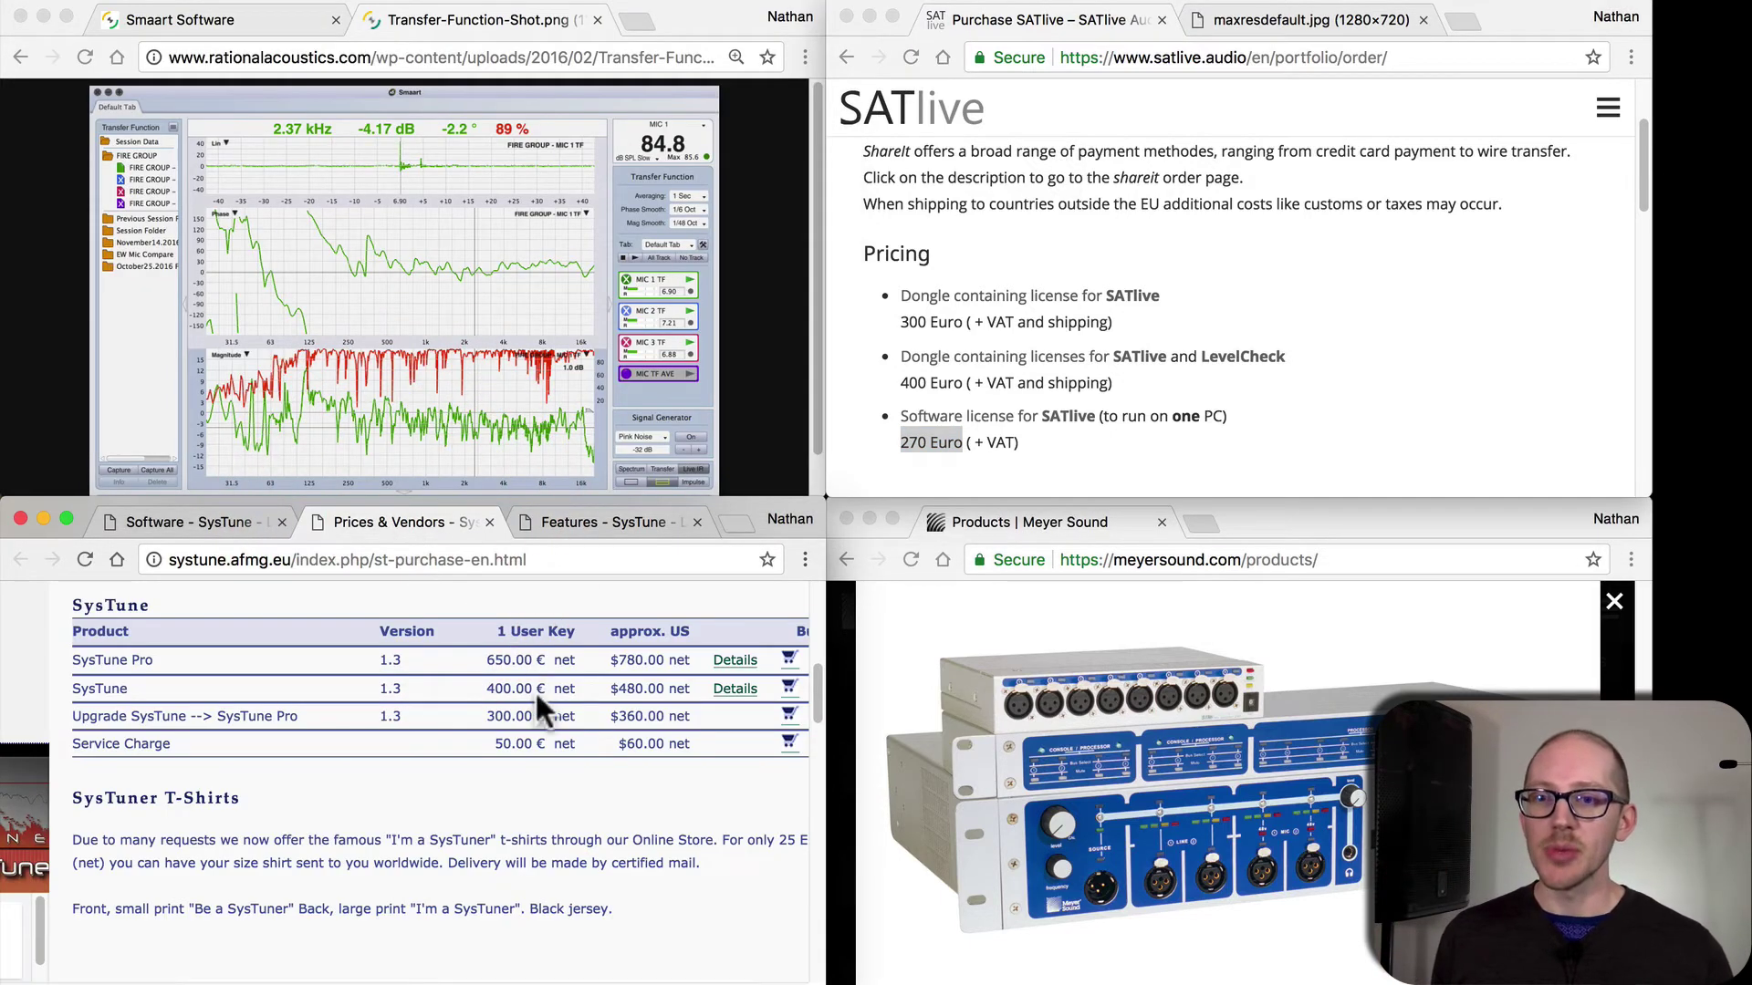
{"action": "double_click", "coordinate": [623, 689]}
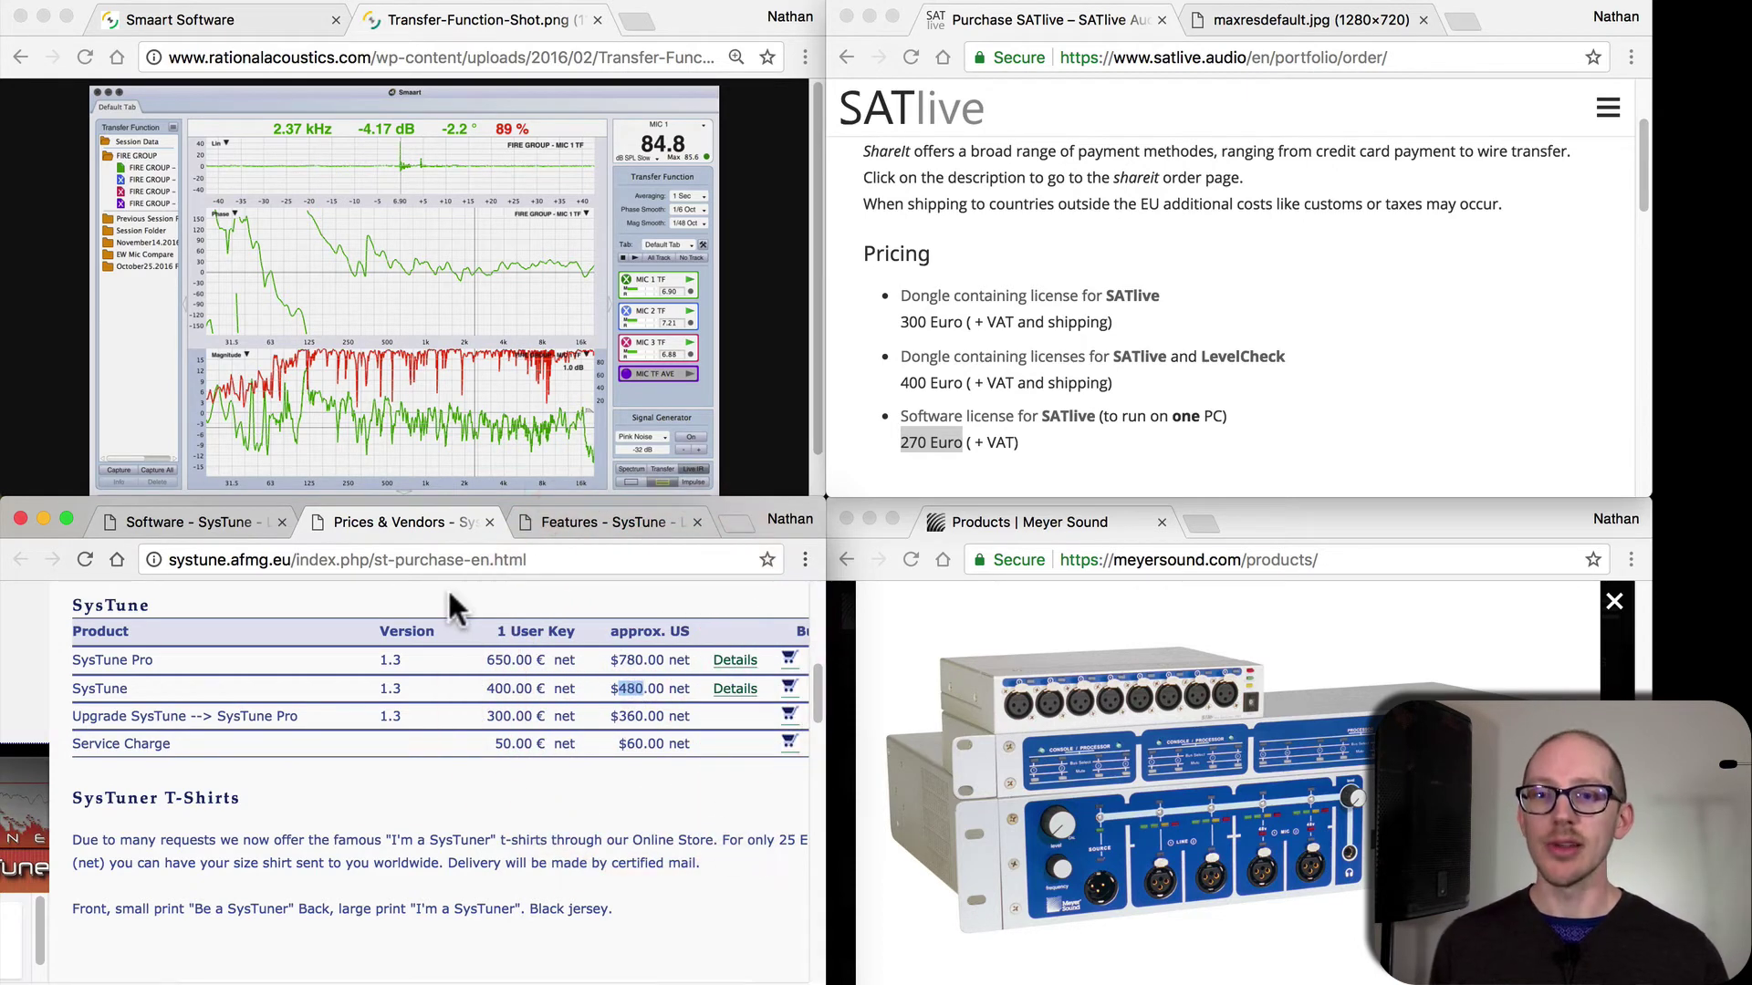
{"action": "key", "text": "ctrl+Tab"}
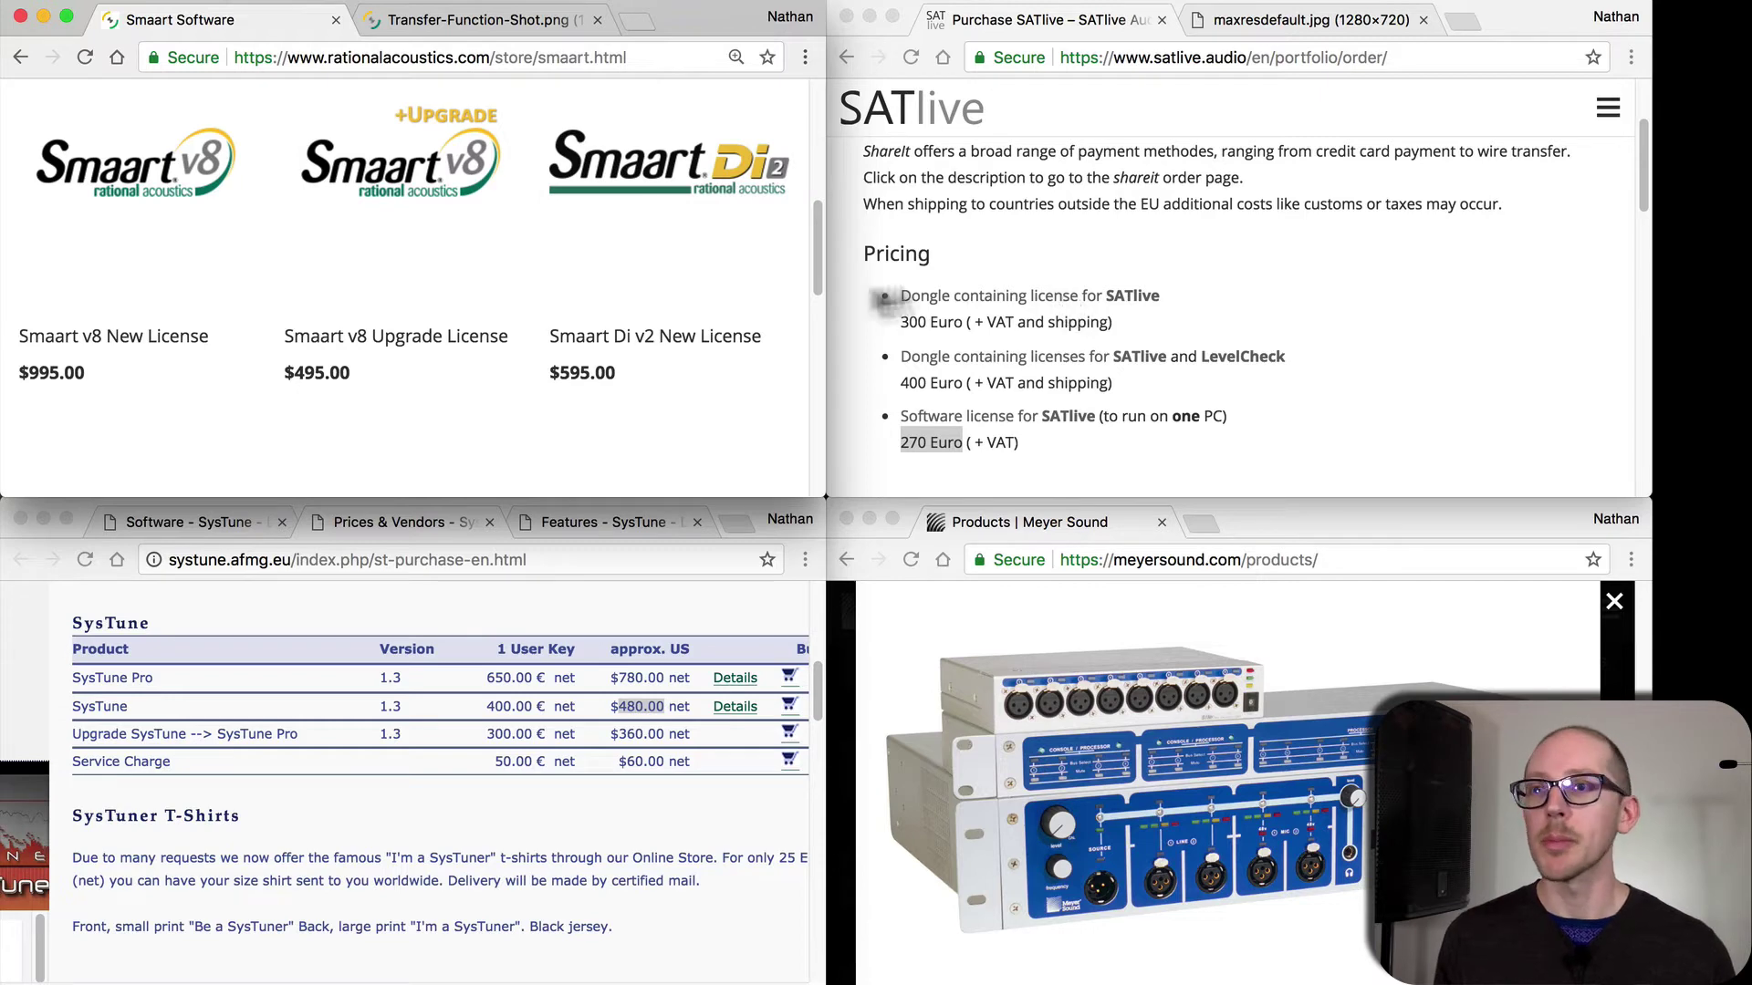
{"action": "mouse_move", "coordinate": [137, 275]}
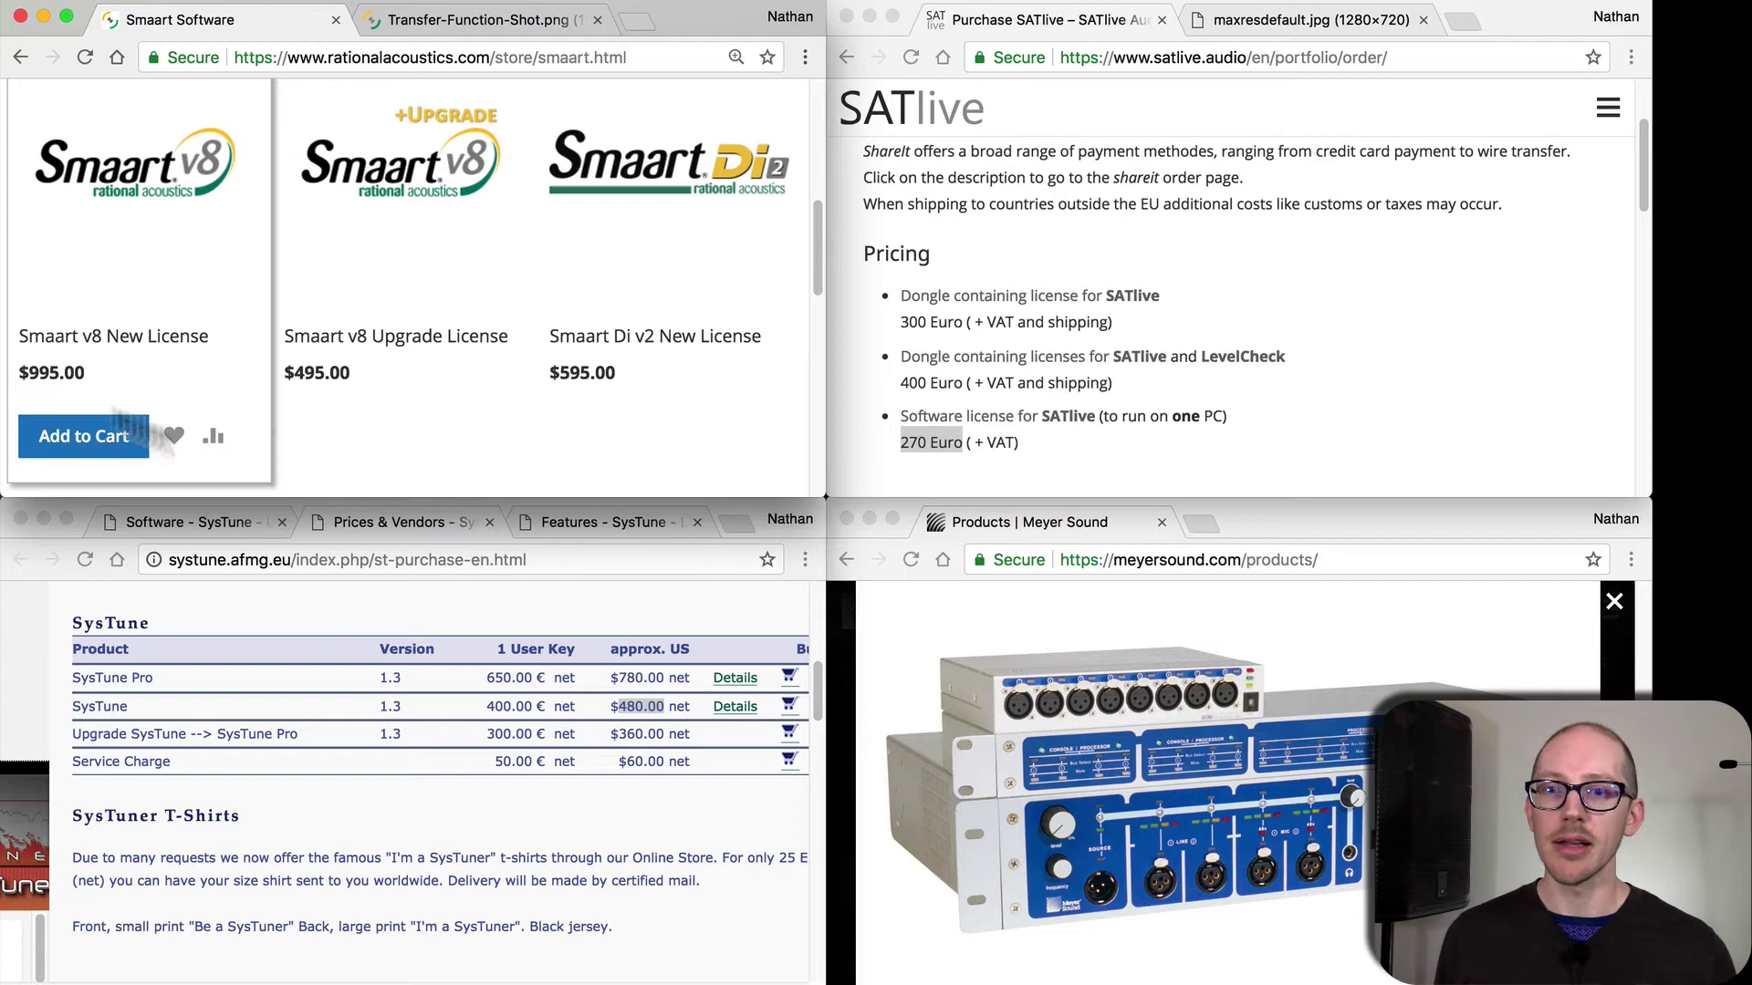
{"action": "left_click", "coordinate": [621, 671]}
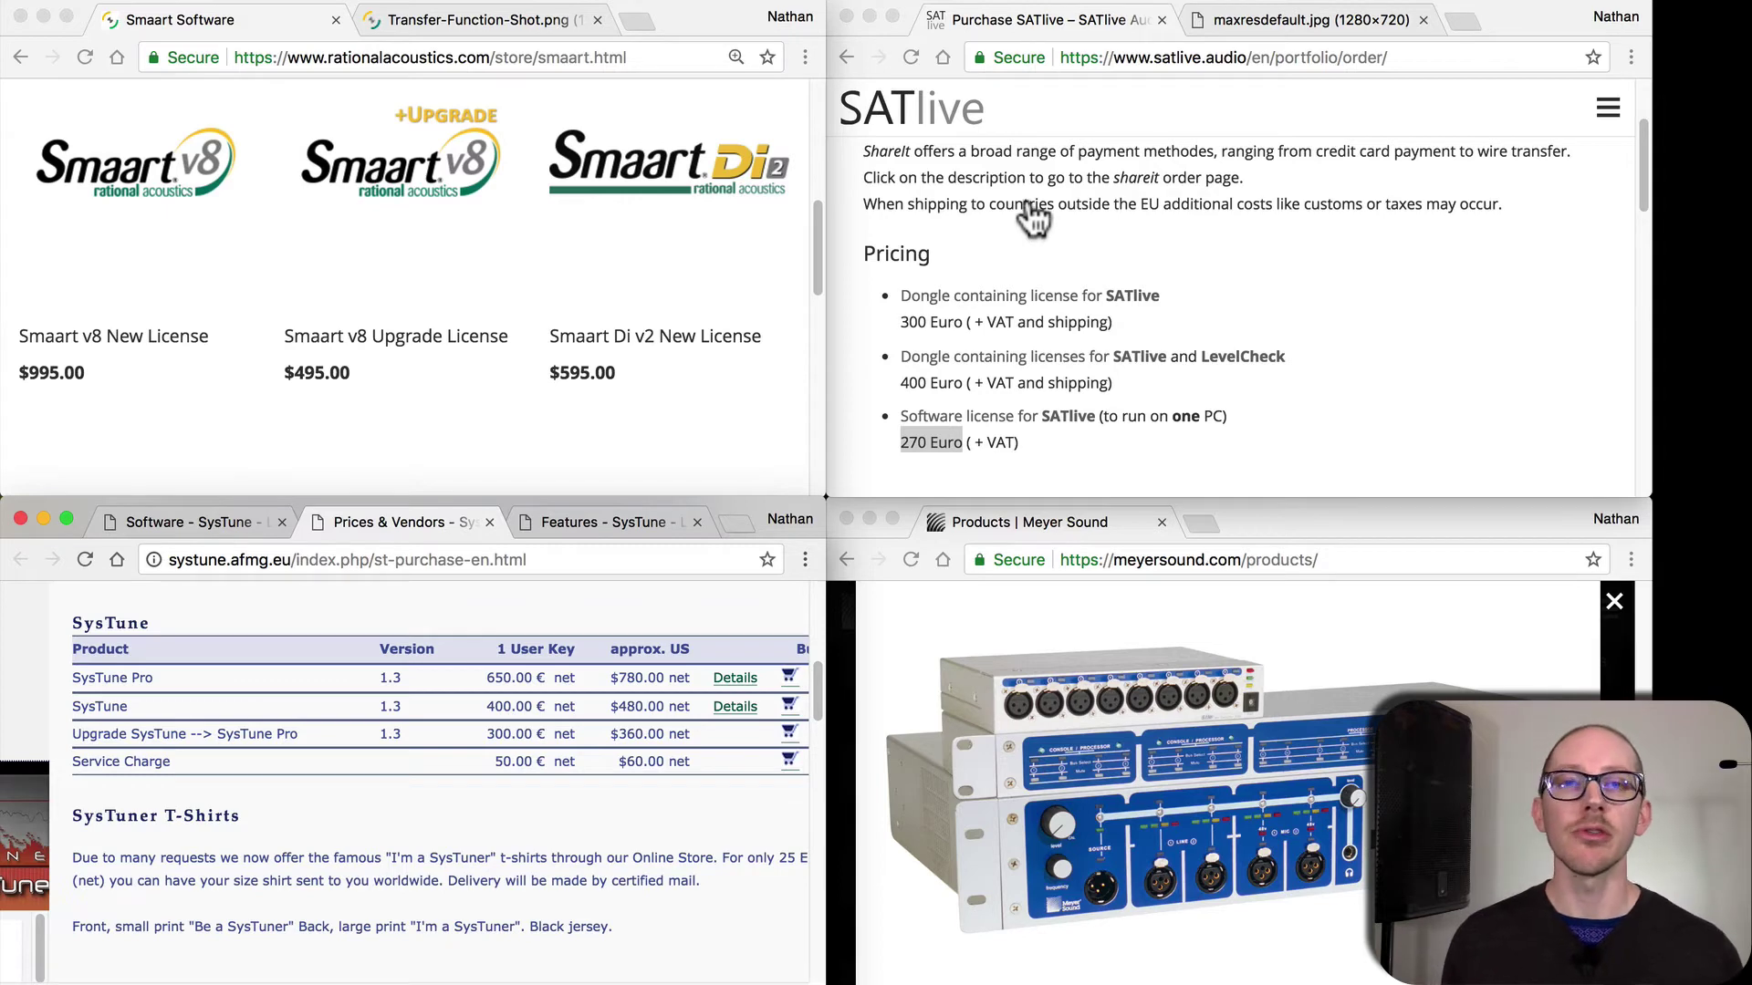
{"action": "key", "text": "super+grave"}
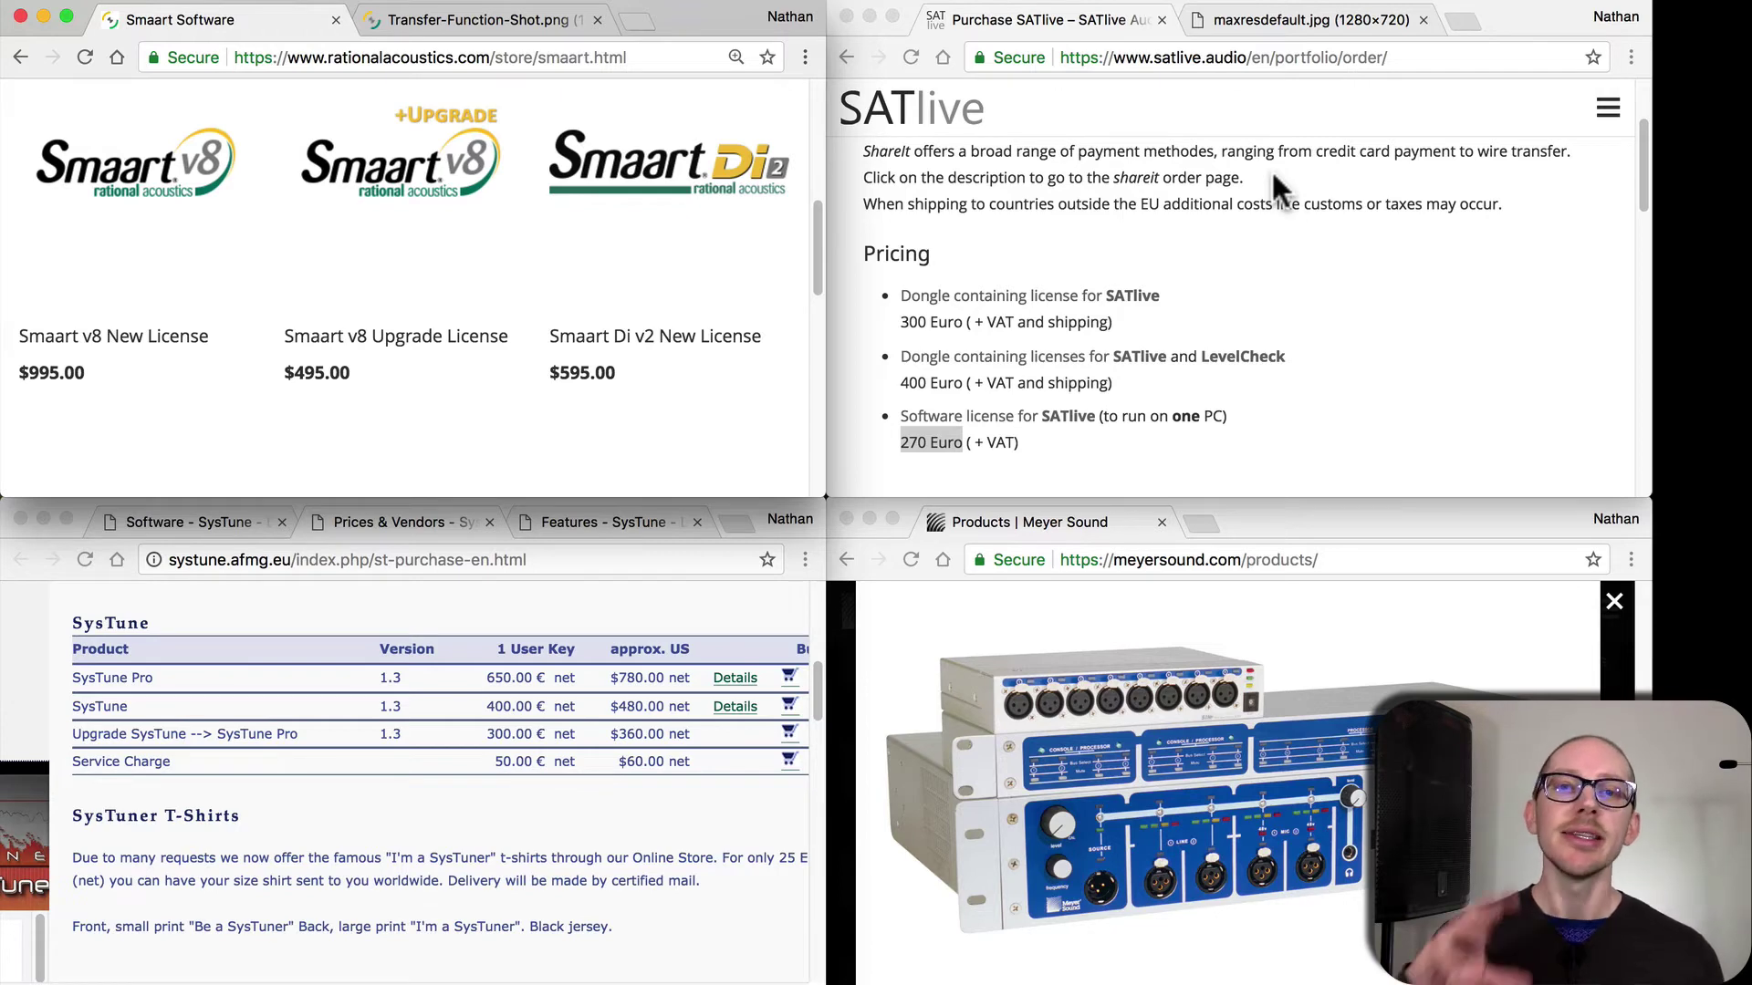
Switch the SATlive, SysTune and Smaart windows back to their transfer-function screenshots.
{"action": "left_click", "coordinate": [1212, 208]}
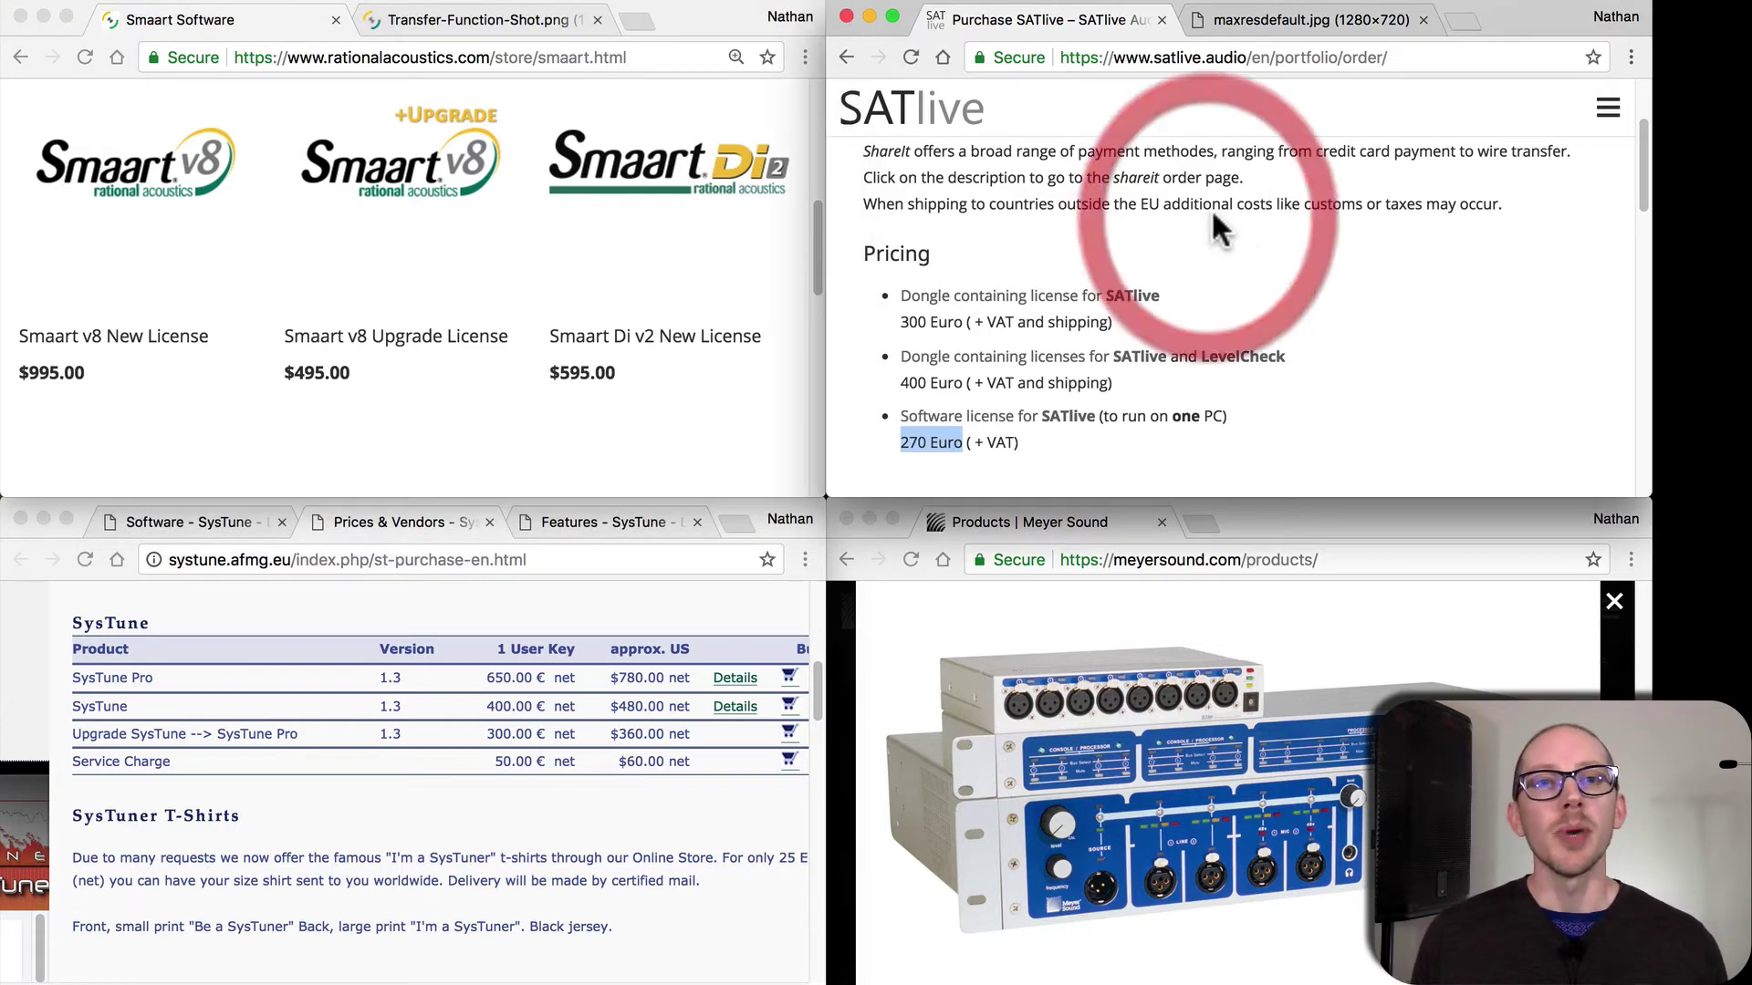
{"action": "left_click", "coordinate": [1261, 19]}
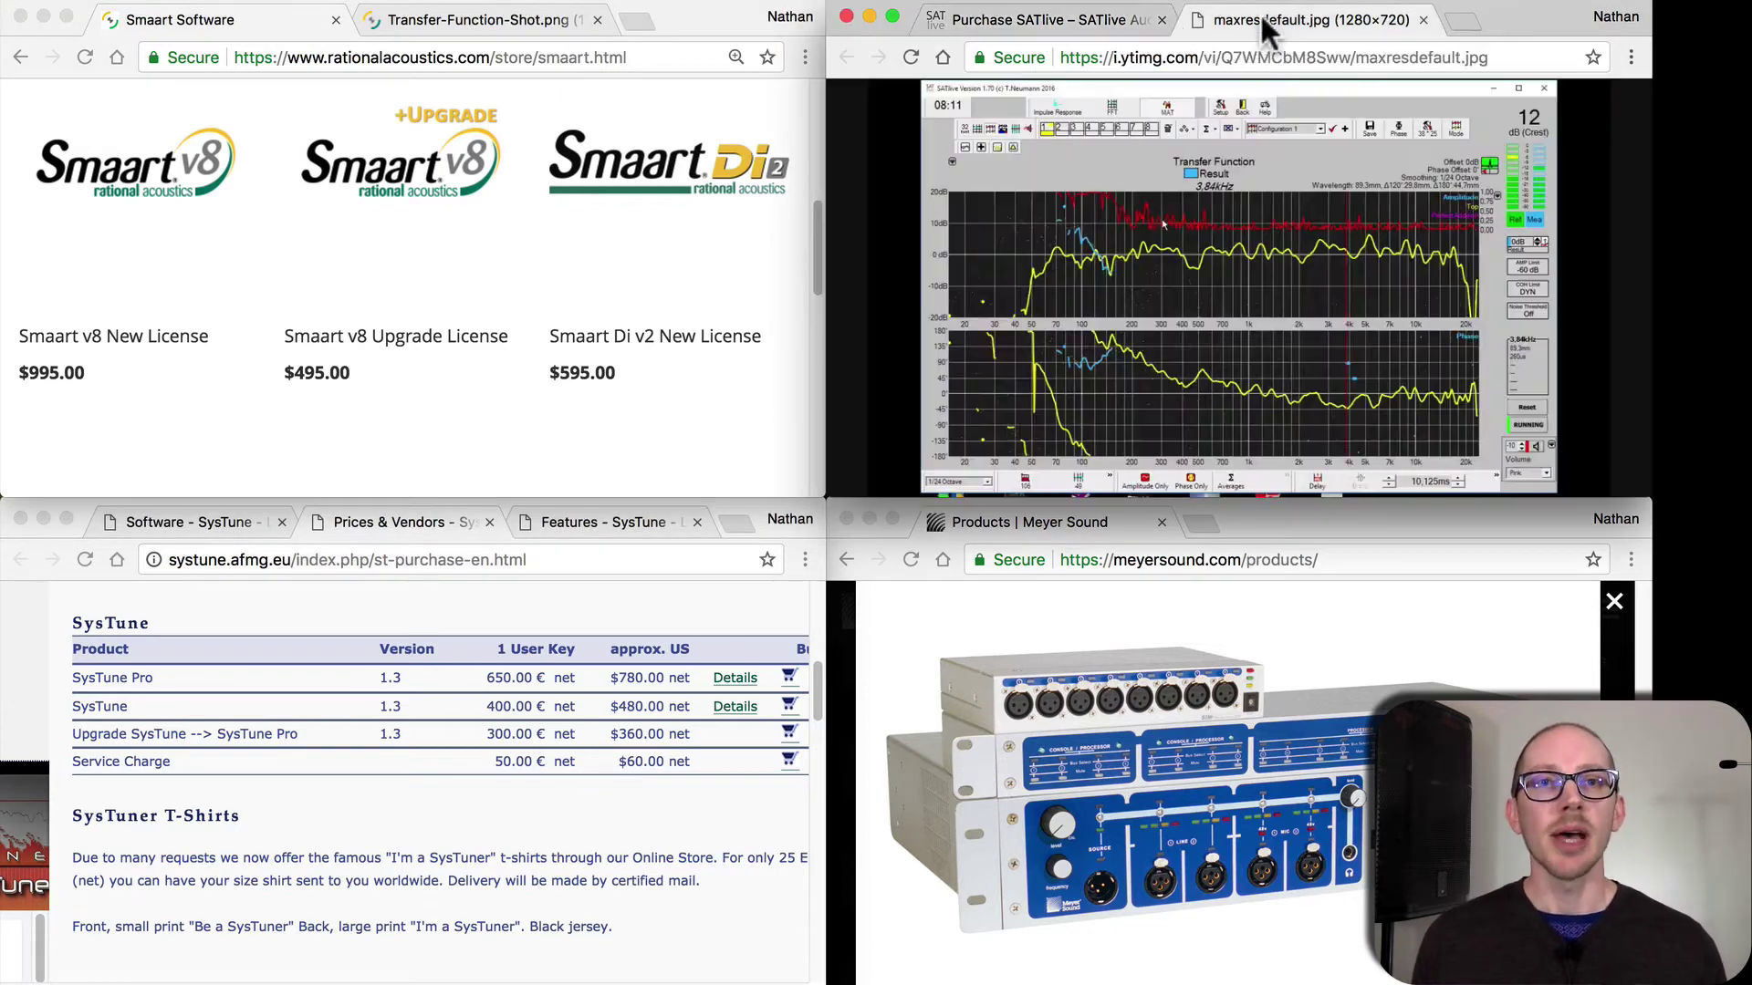
{"action": "left_click", "coordinate": [571, 526]}
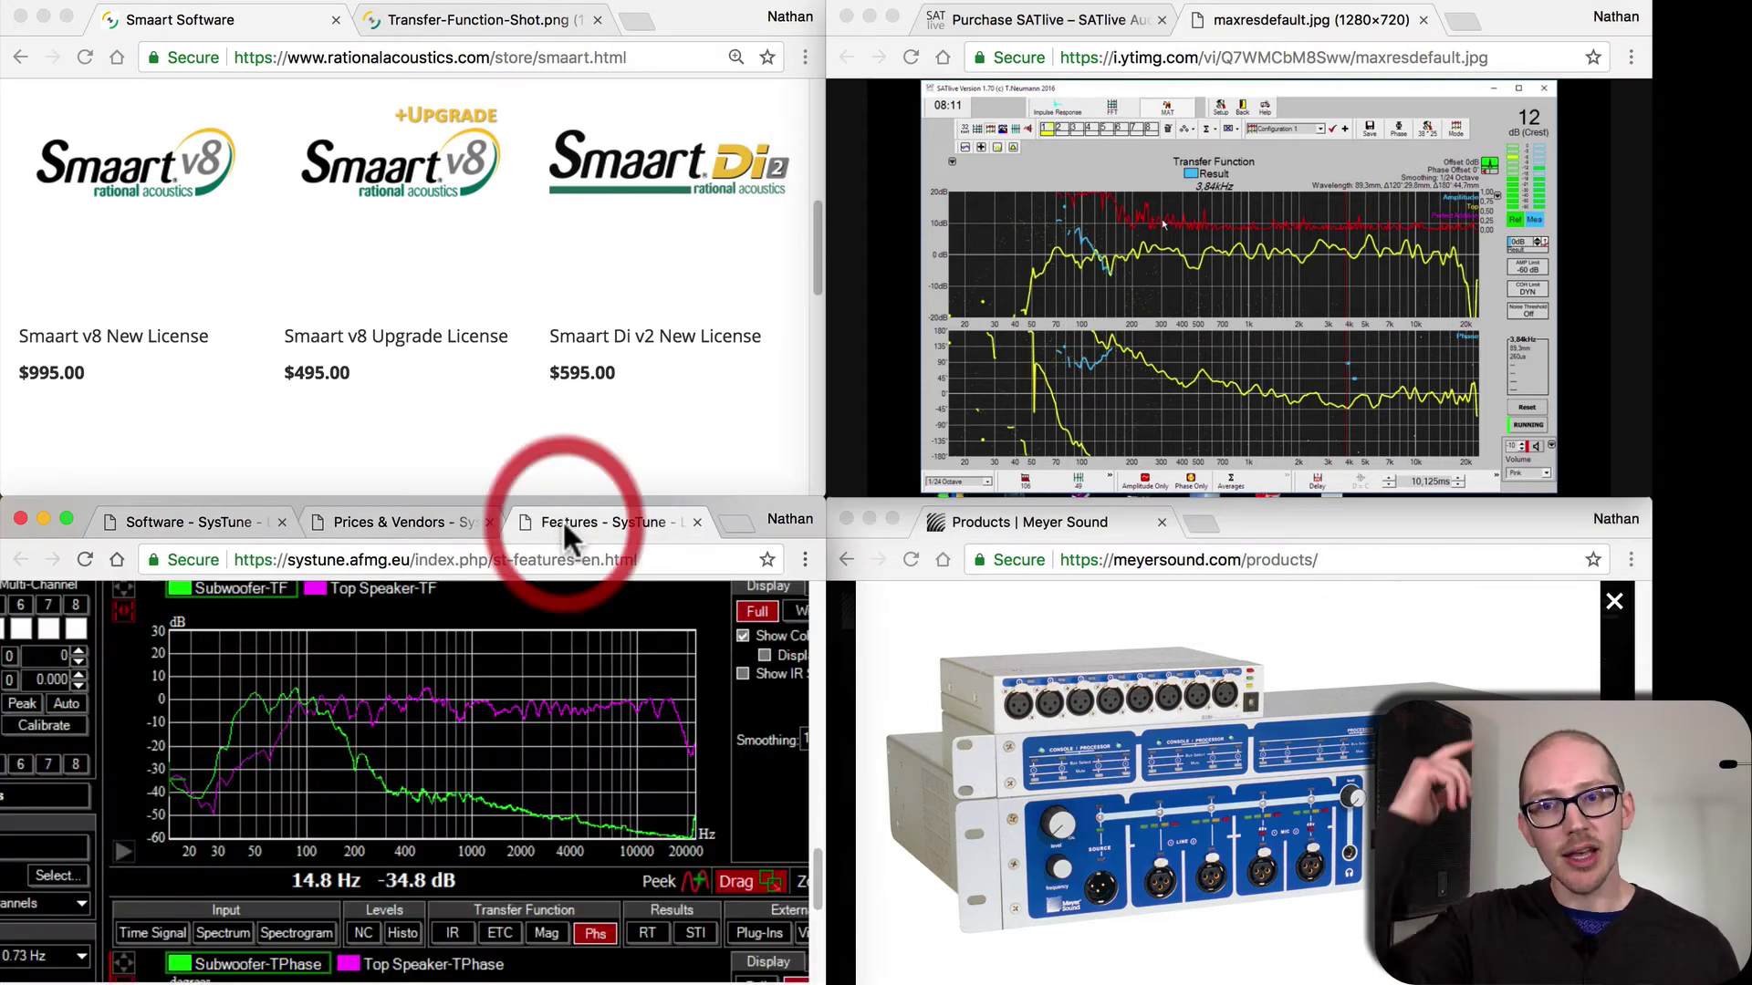
{"action": "left_click", "coordinate": [479, 24]}
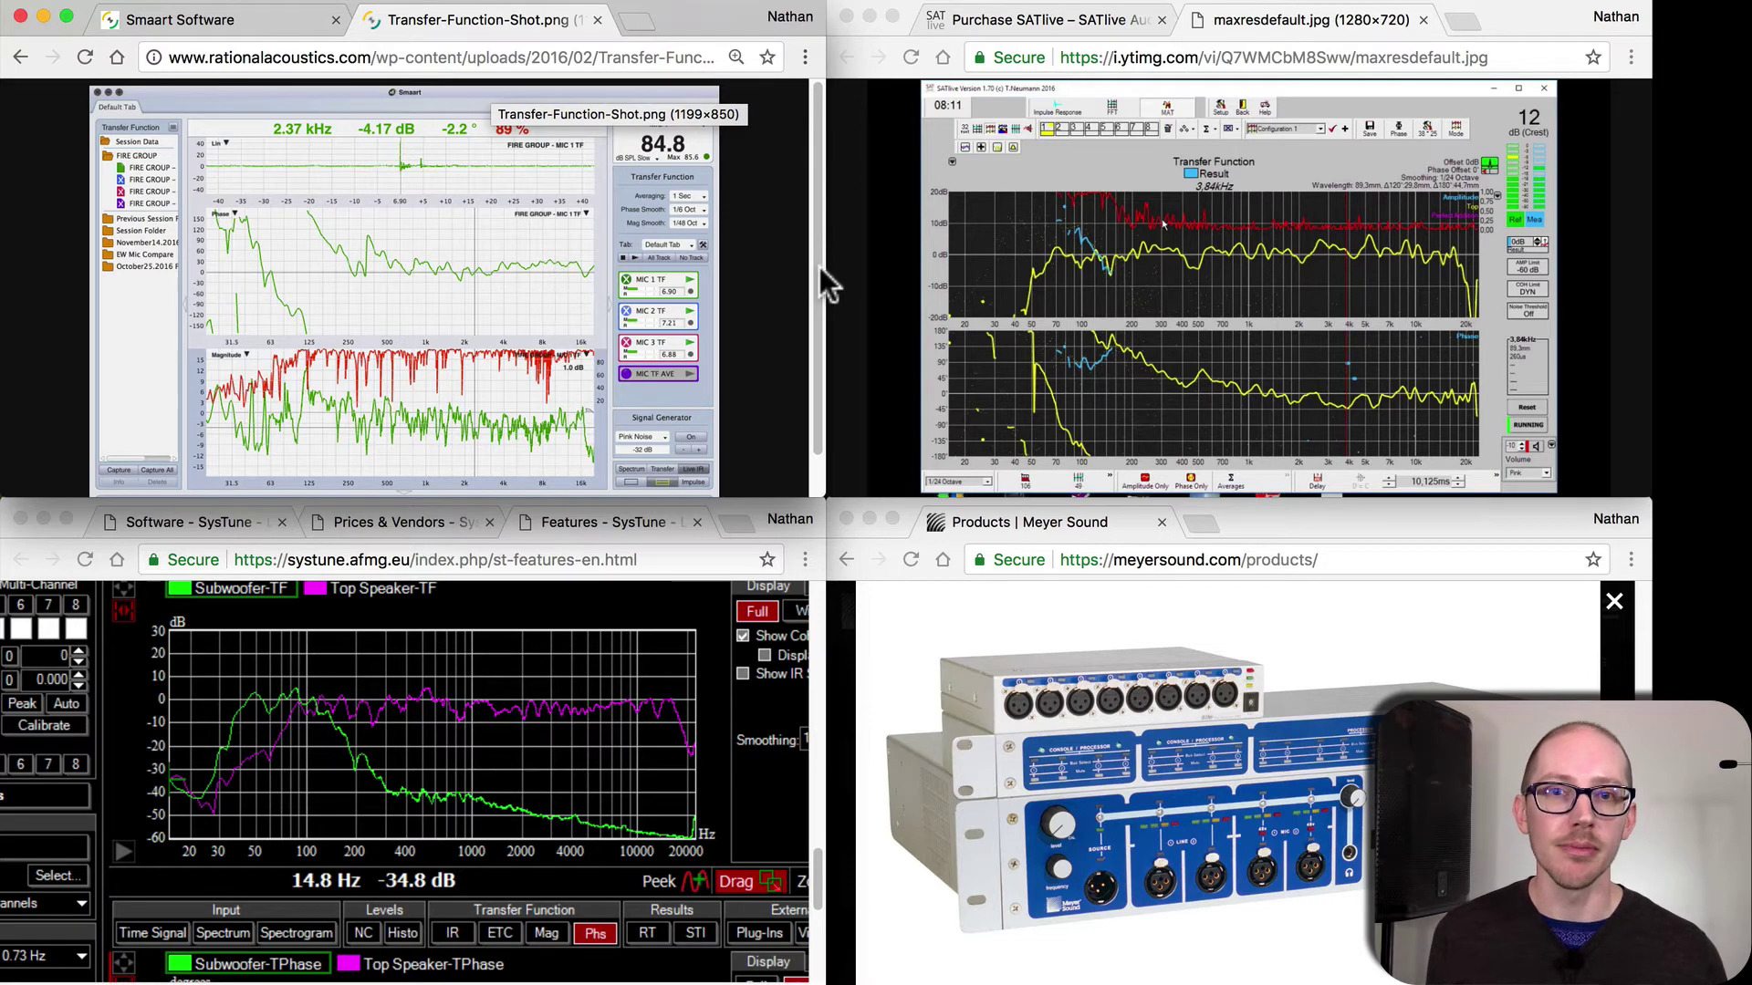
{"action": "left_click", "coordinate": [1320, 24]}
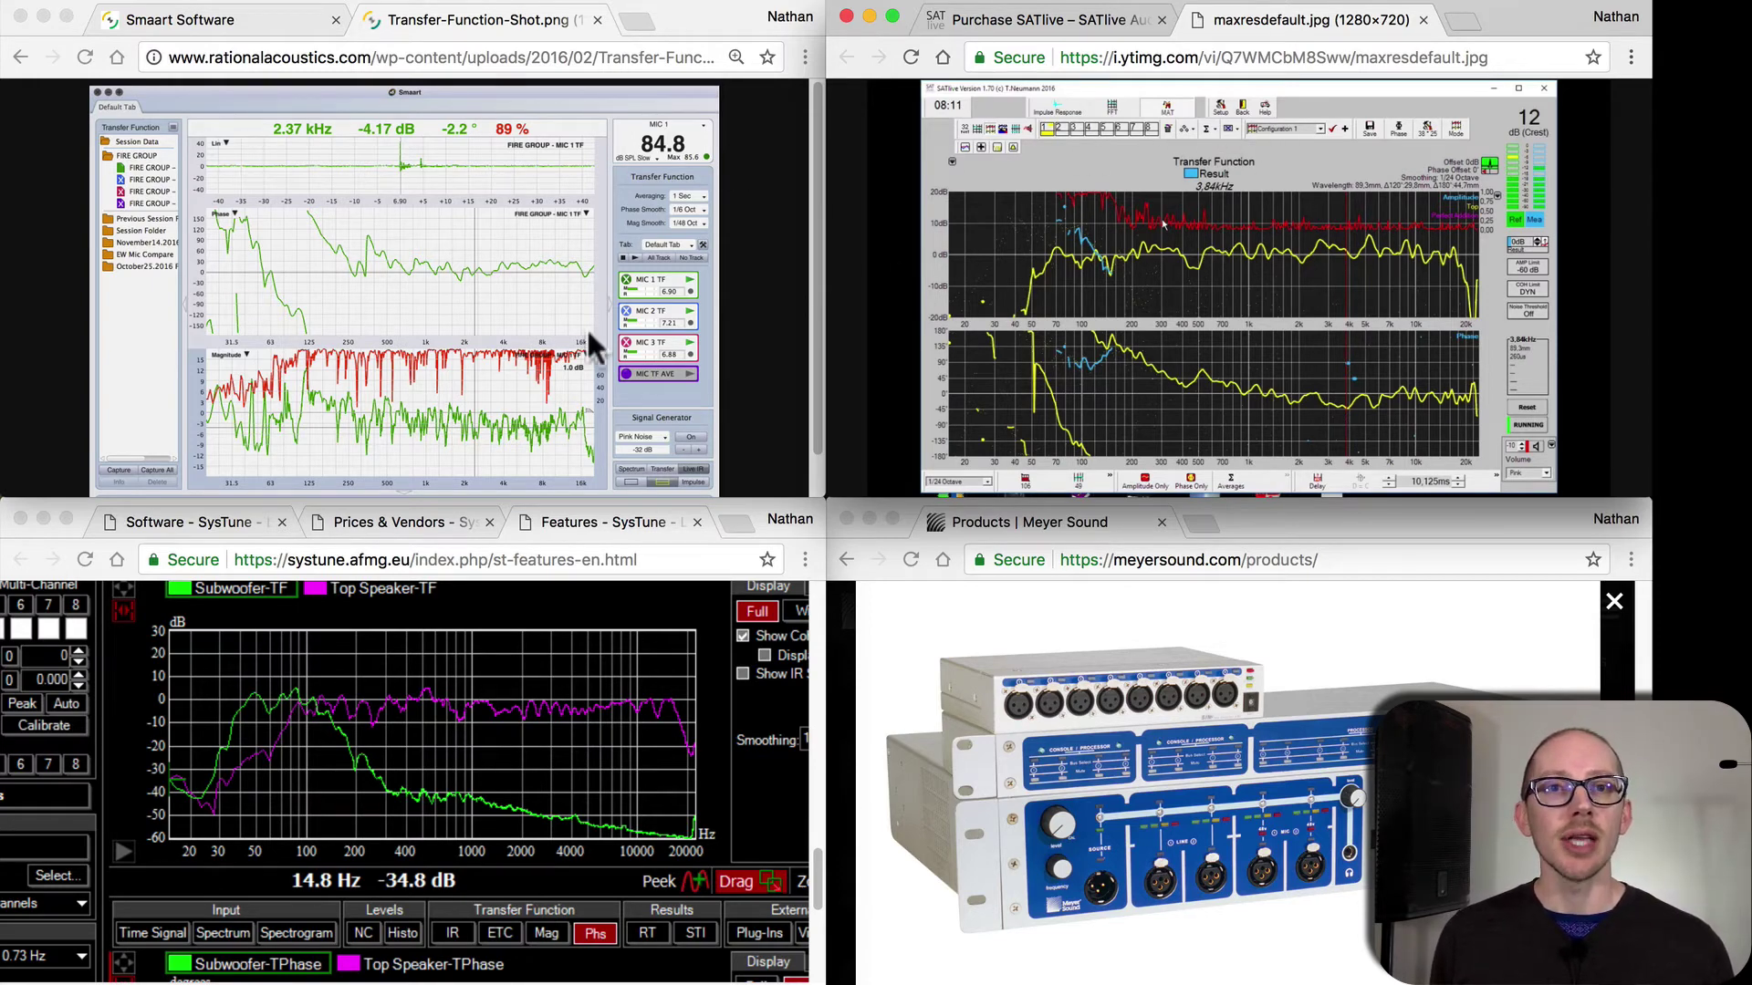
Maximize the SATlive transfer-function screenshot window to fill the screen.
{"action": "left_click", "coordinate": [1329, 27]}
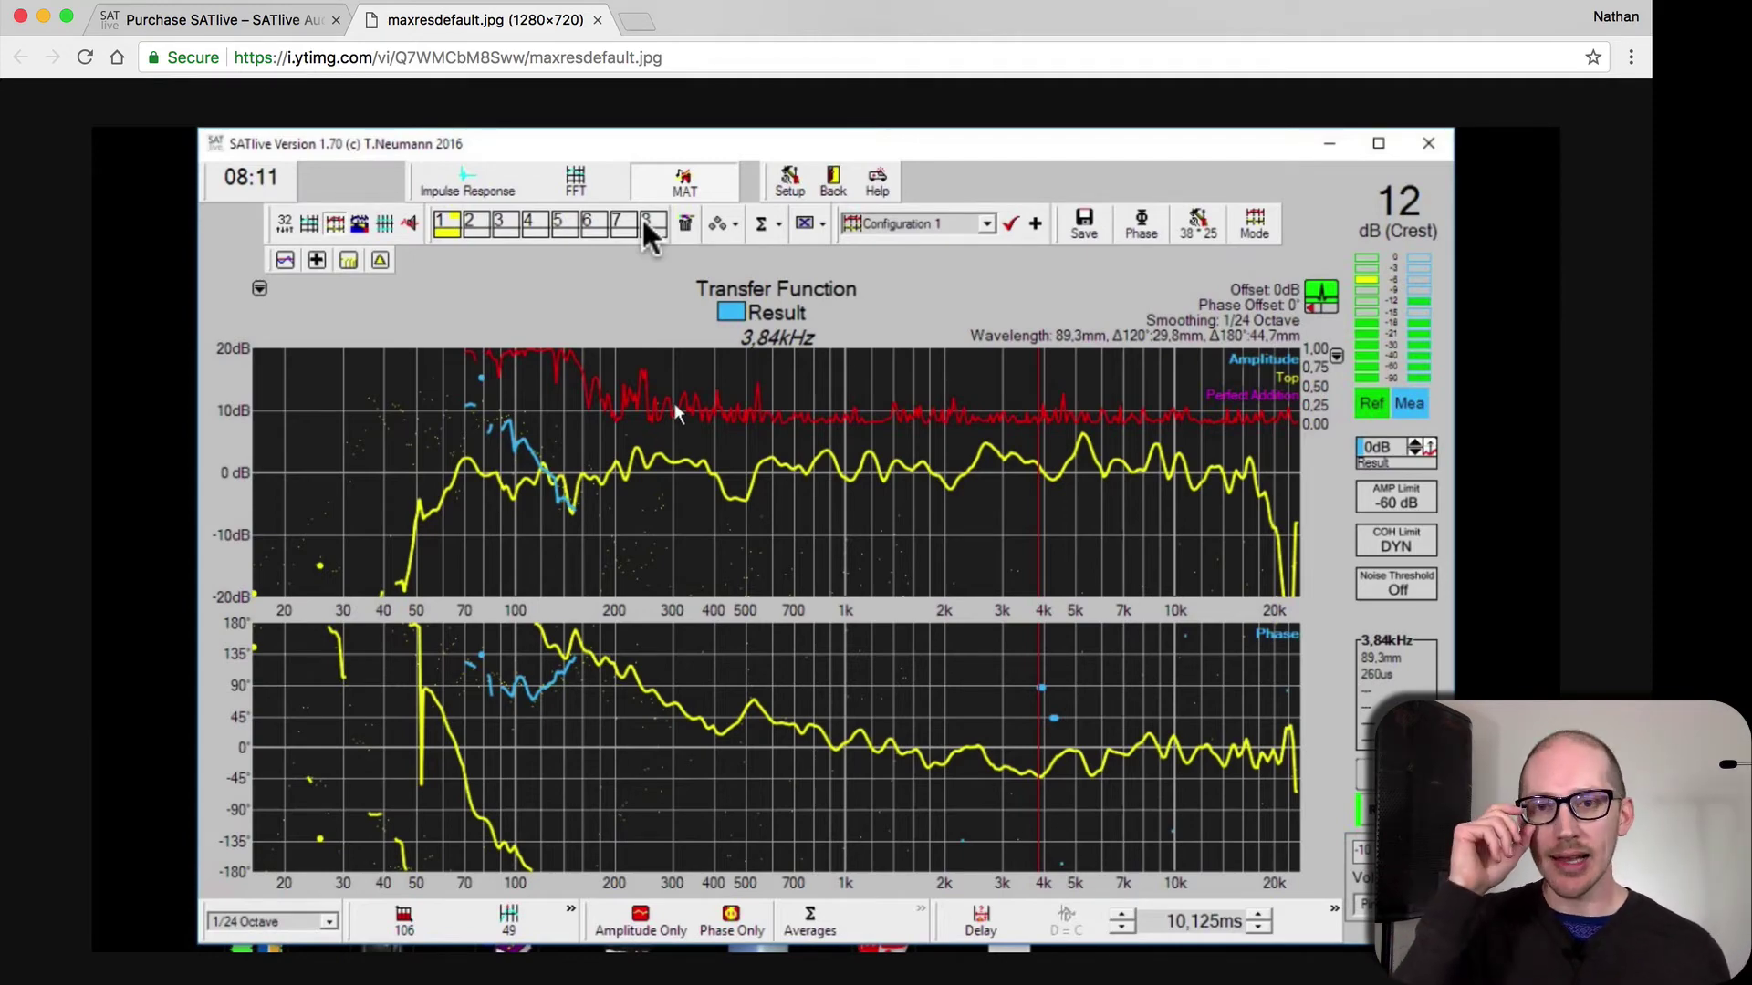
Pick the Smaart Transfer-Function-Shot.png window from the F3 overview to show it full-screen.
{"action": "key", "text": "F3"}
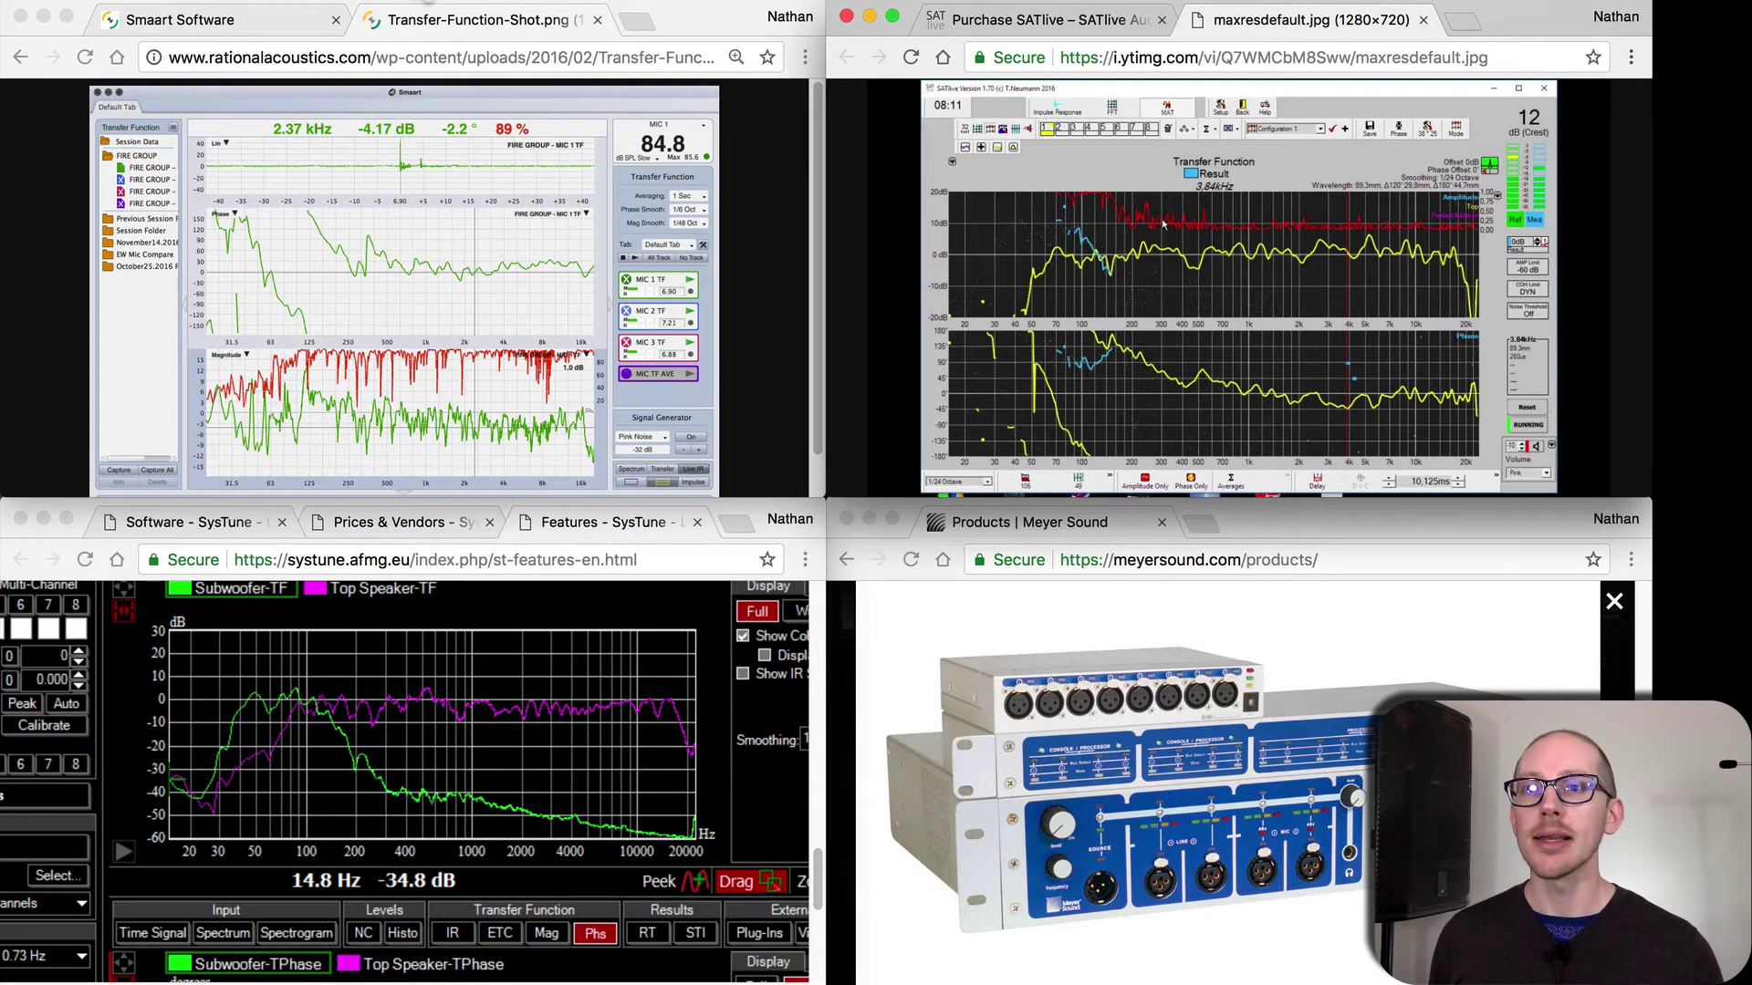
{"action": "left_click", "coordinate": [452, 14]}
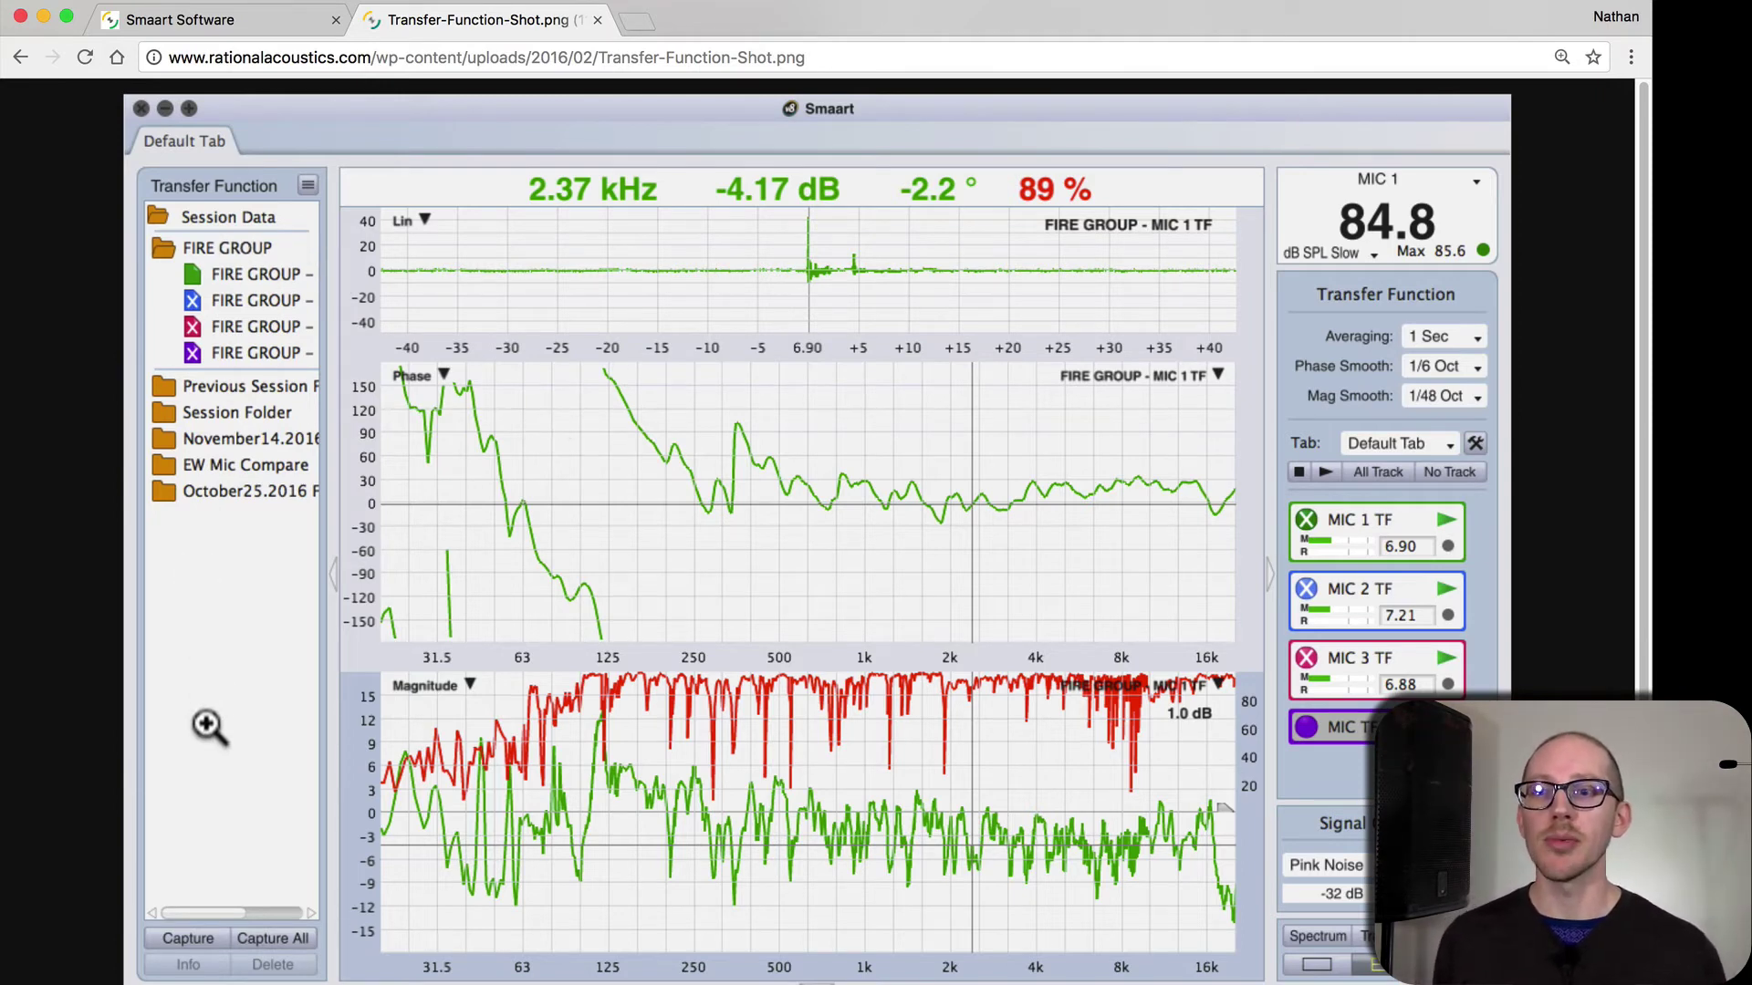
Cycle the Chrome windows with Cmd+` to the SATlive screenshot window.
{"action": "key", "text": "super+grave"}
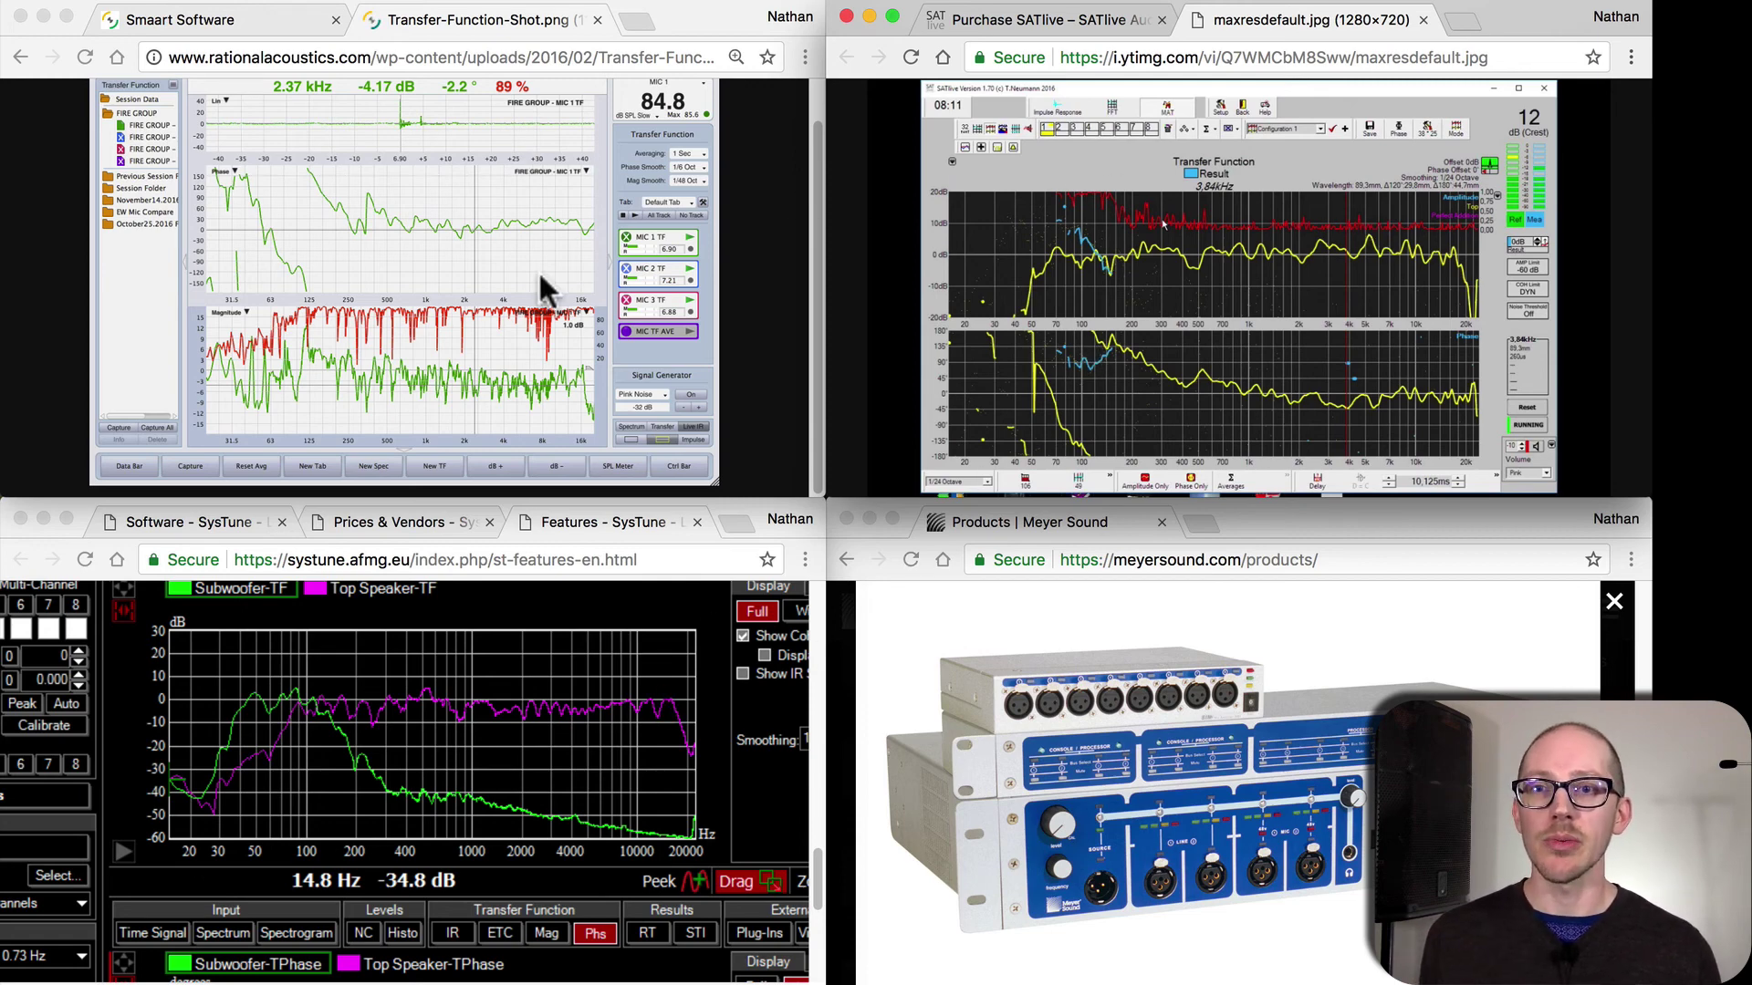
{"action": "scroll", "coordinate": [547, 290], "scroll_direction": "up", "scroll_amount": 2}
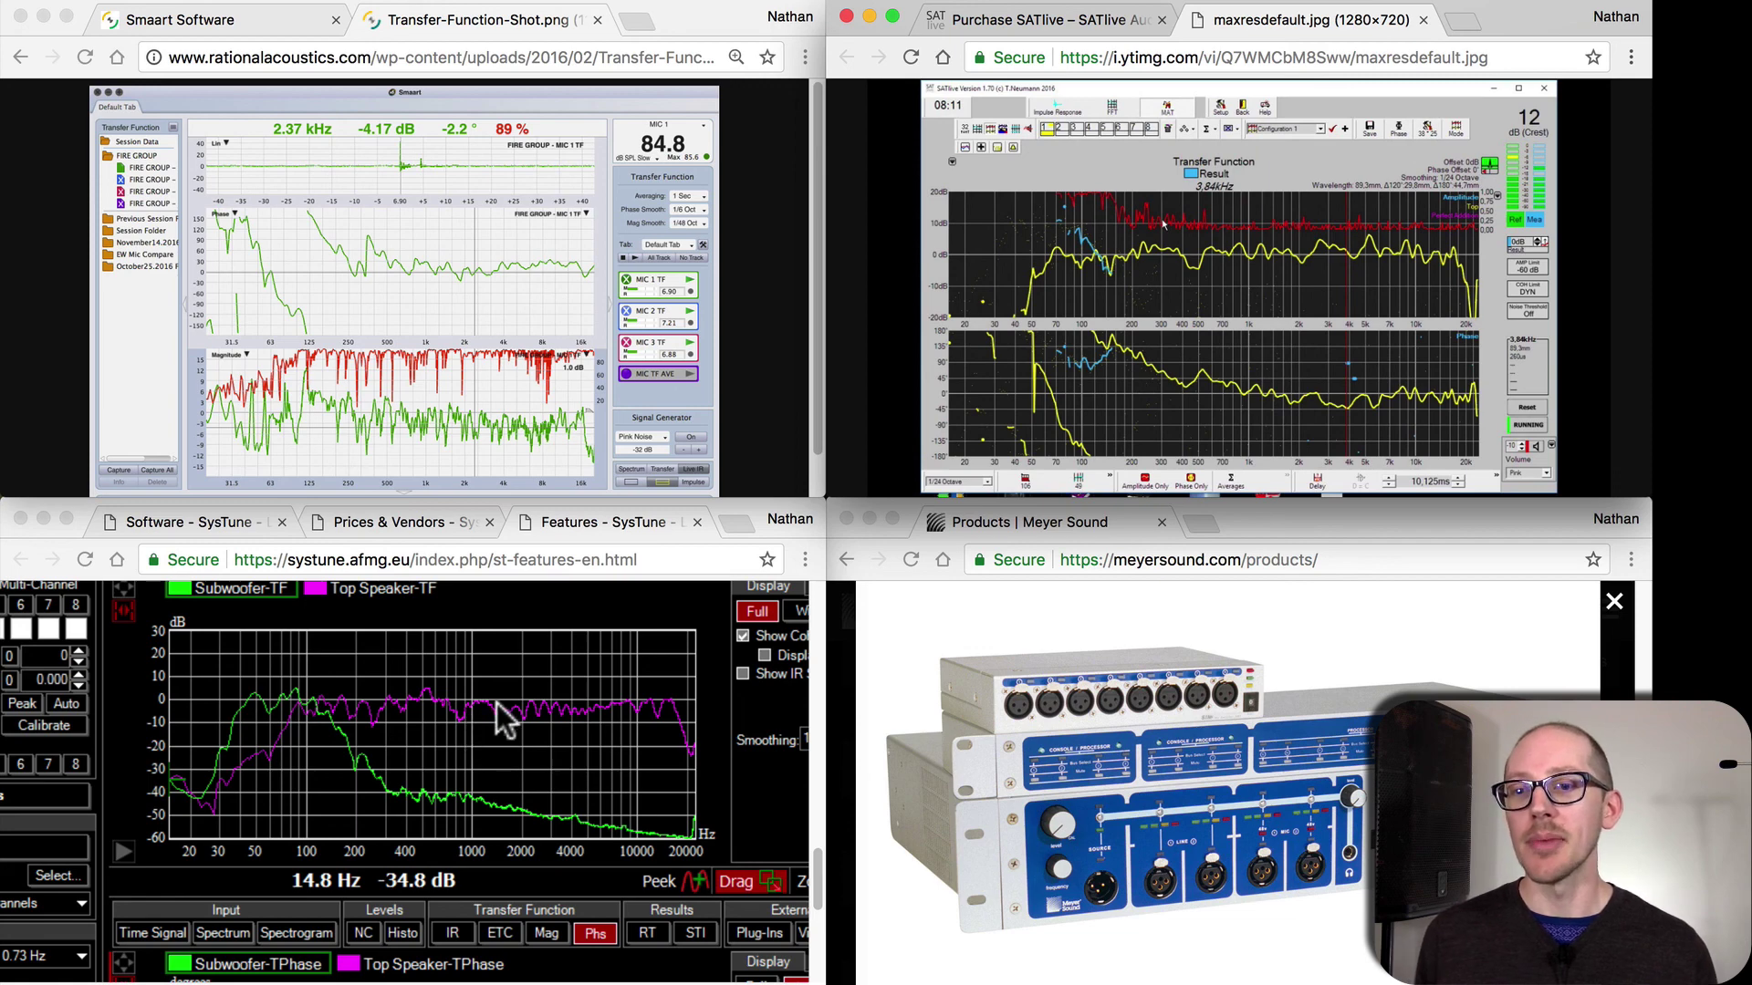
Focus the bottom-left Features – SysTune window.
{"action": "left_click", "coordinate": [588, 515]}
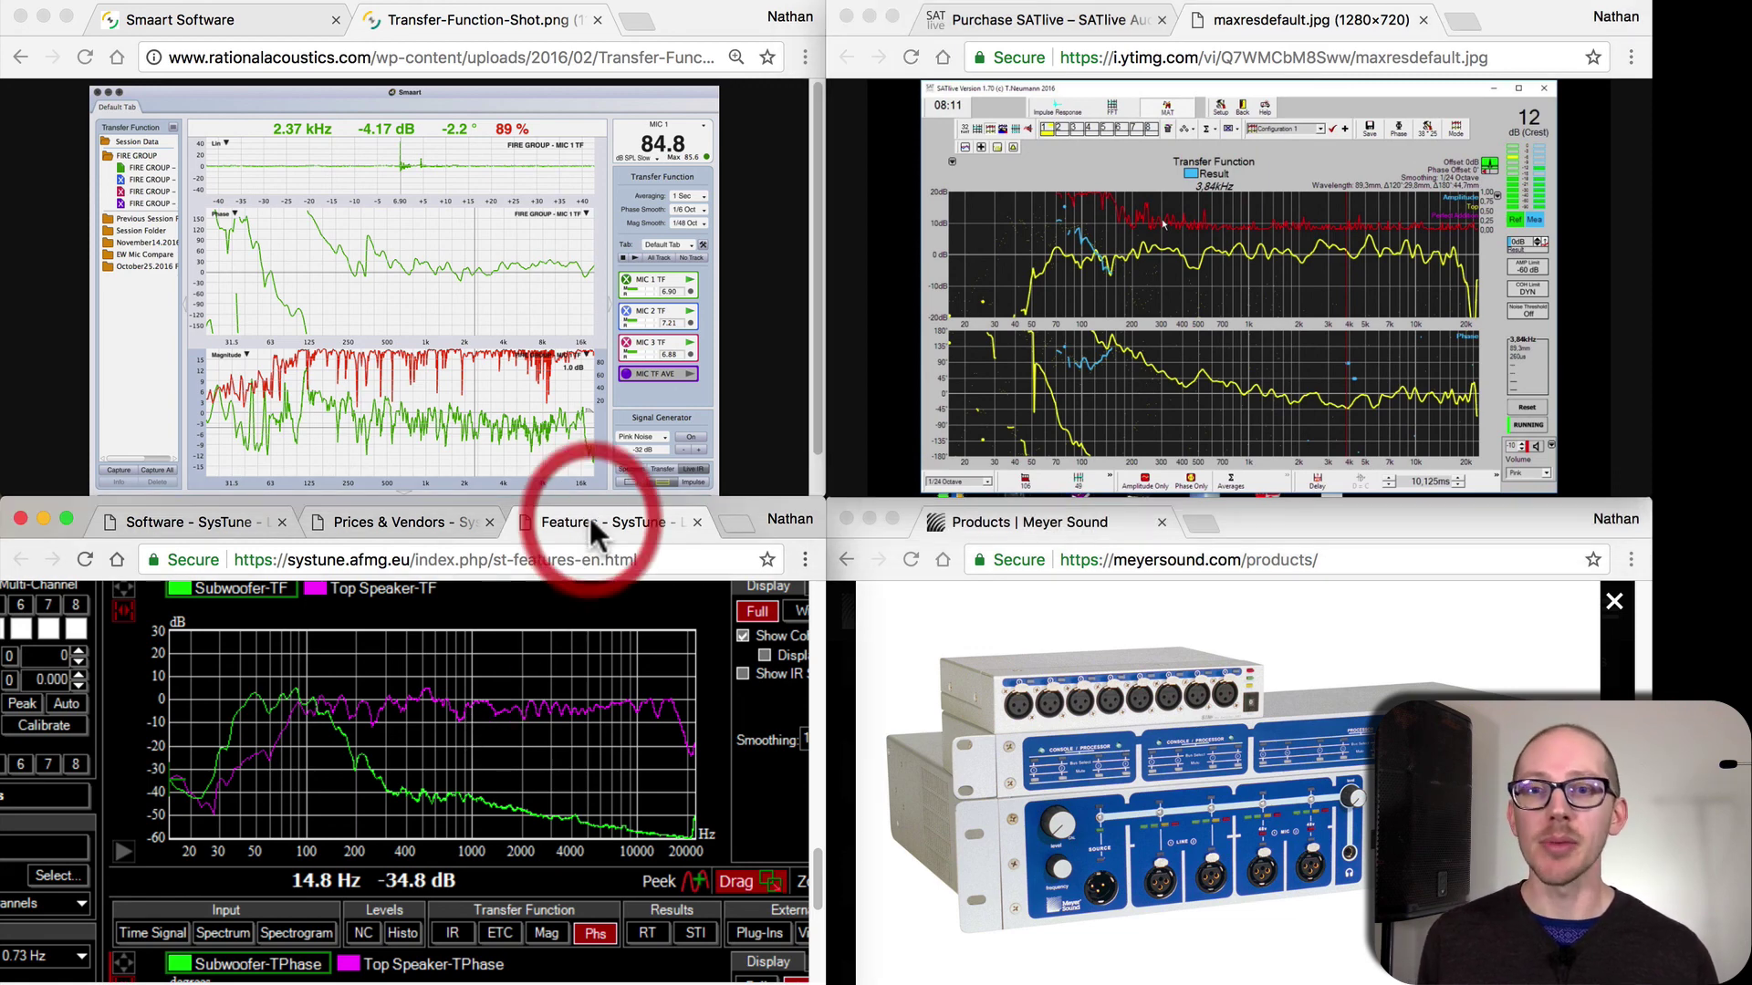